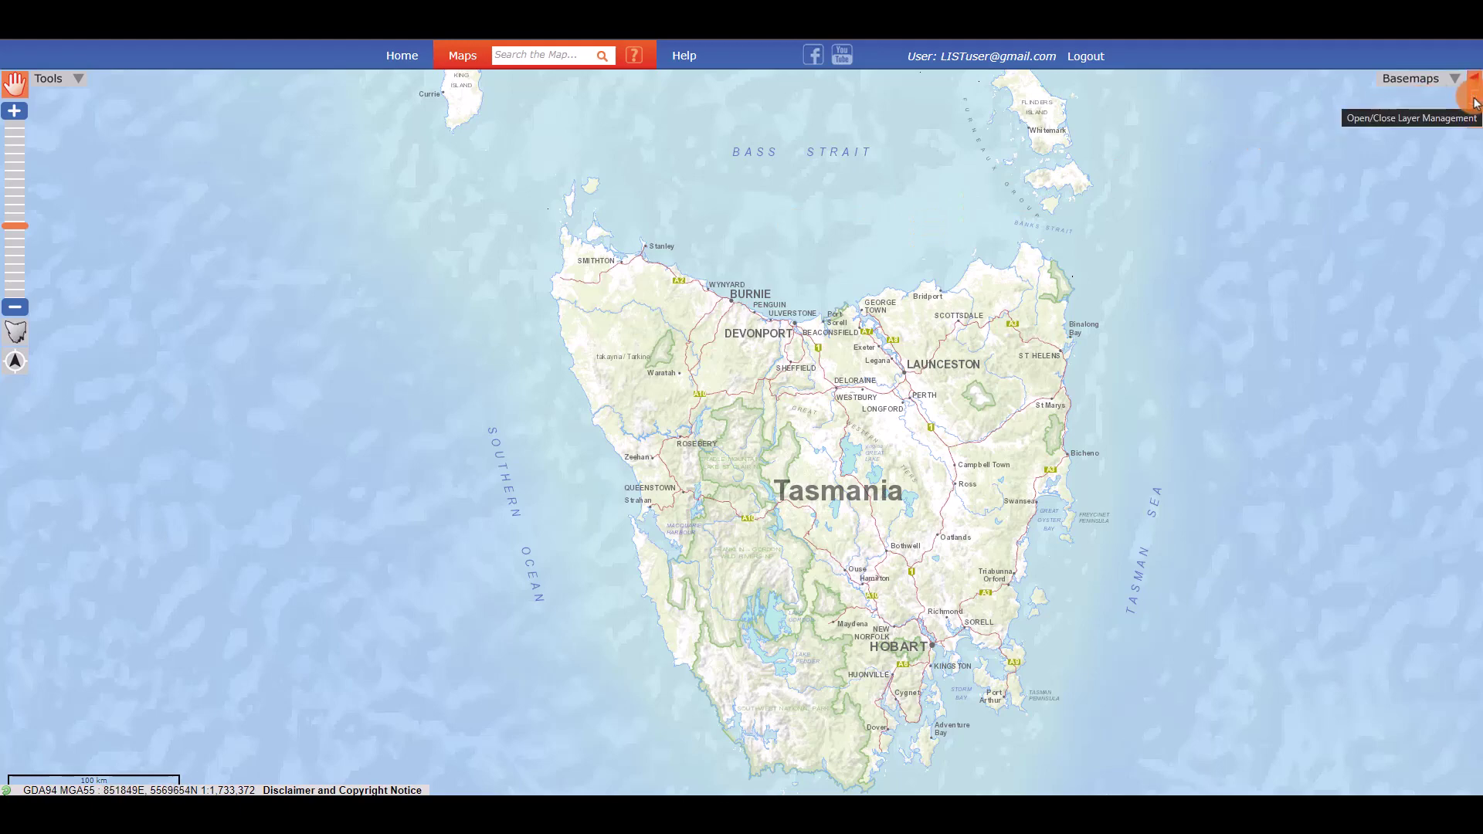
- Open the layer management panel's Manage Layers catalogue and move it left, off the map
click(1474, 99)
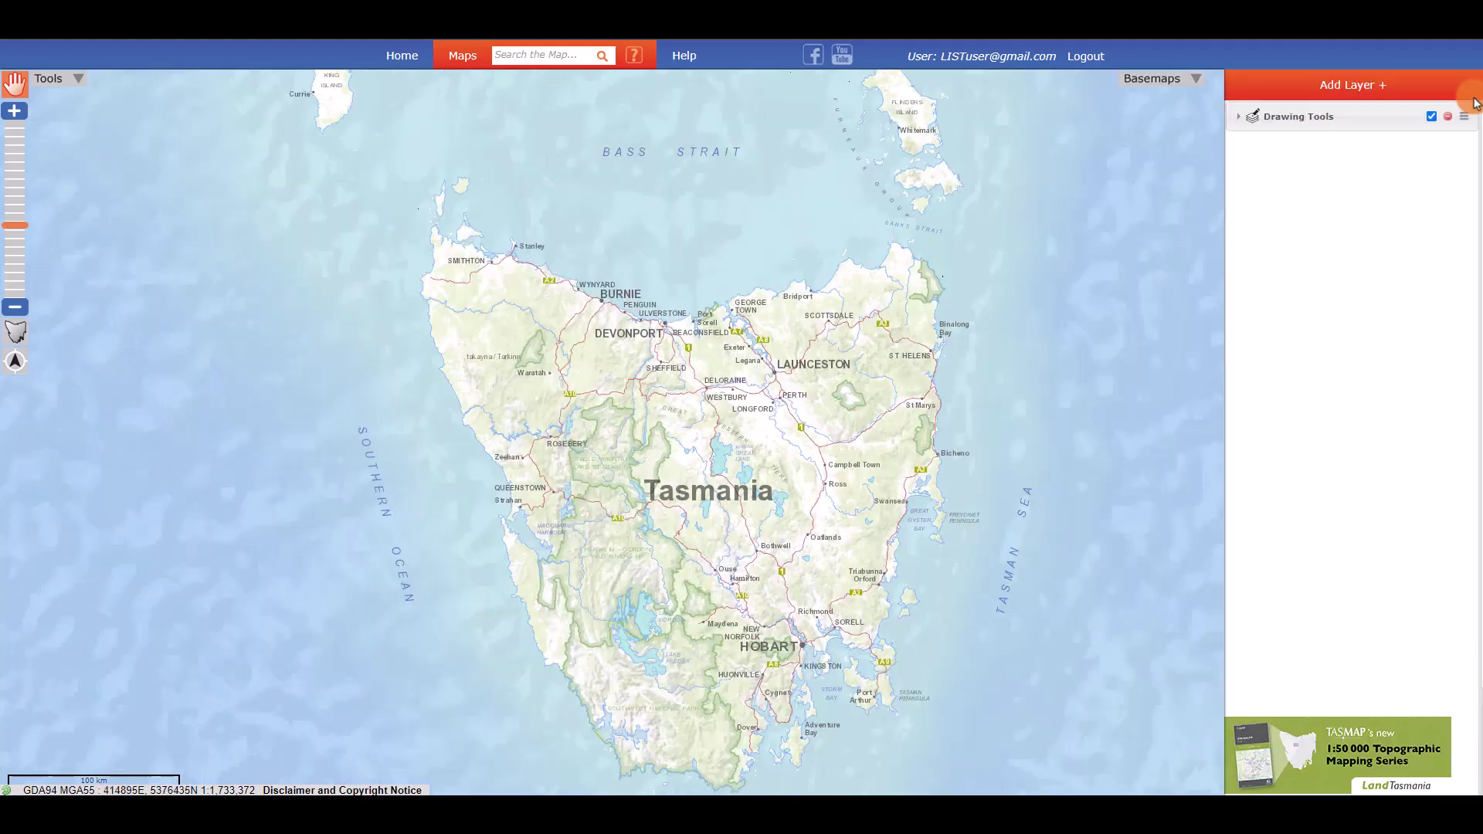
click(1375, 87)
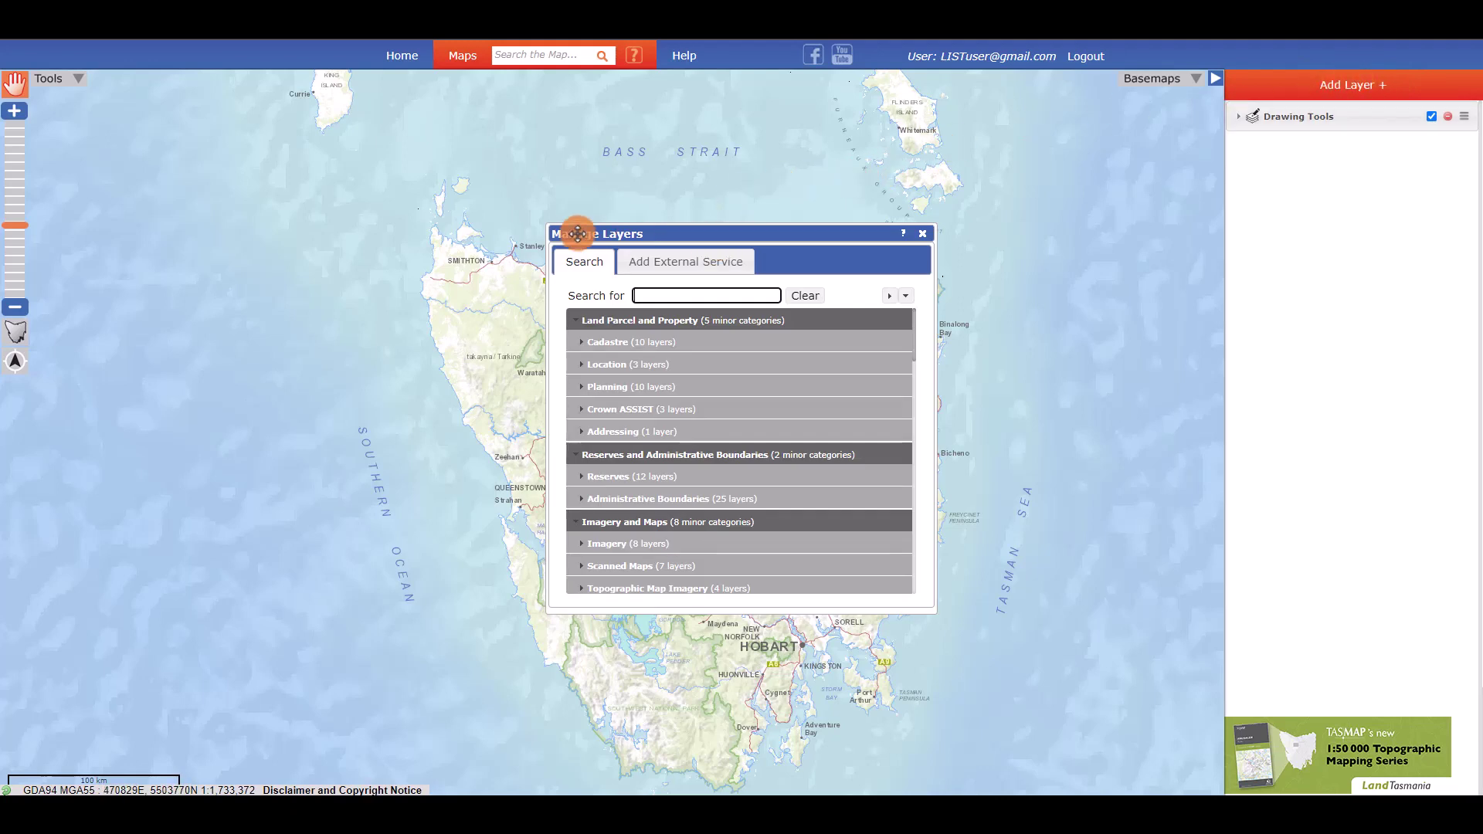
drag(658, 239, 183, 371)
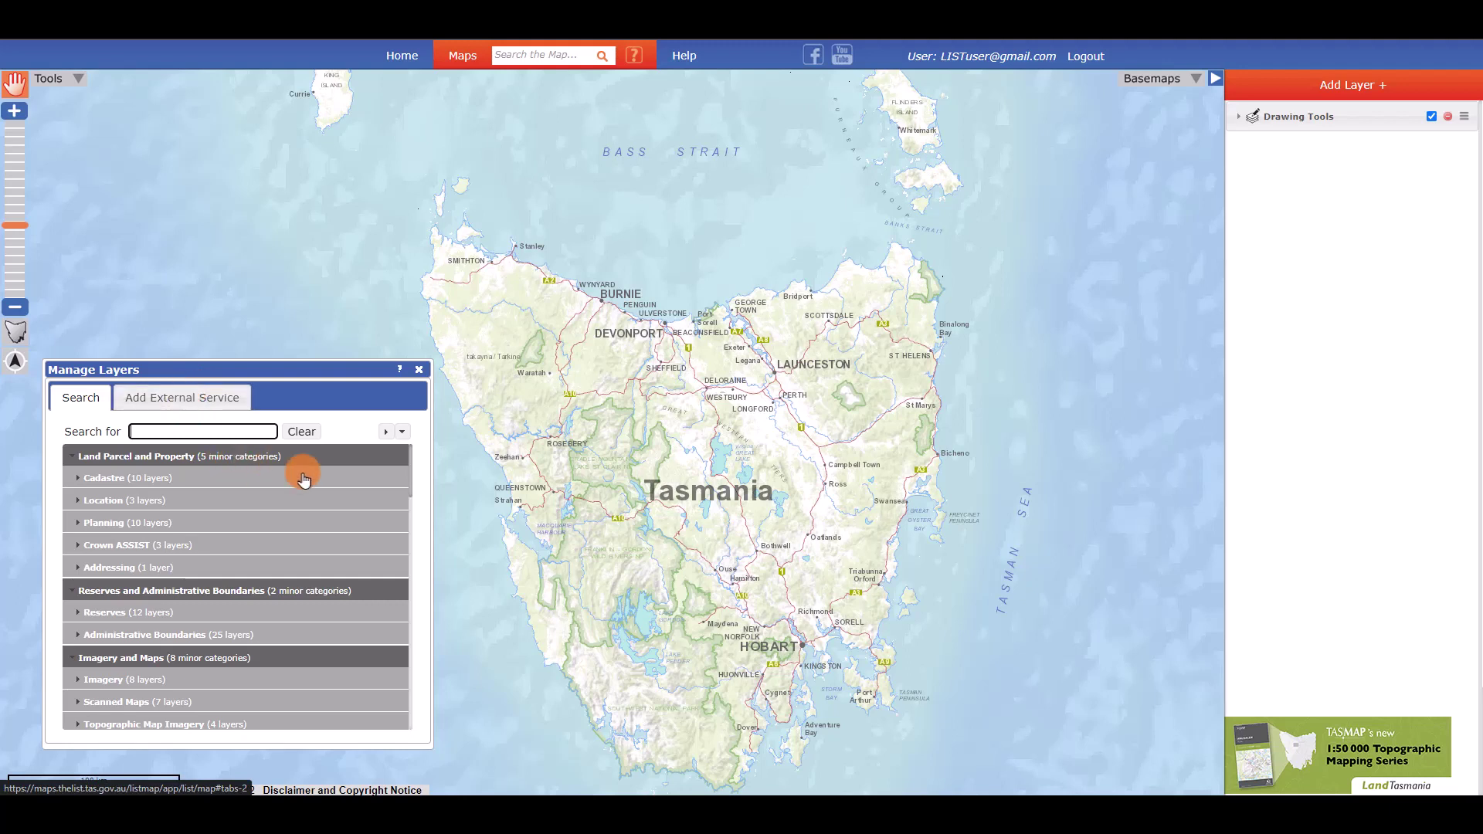
- Add Baseline Mean Frost Risk A2 from Climate and Environment > Climate Change to the map
drag(409, 468, 424, 606)
scroll(285, 603, down, 5)
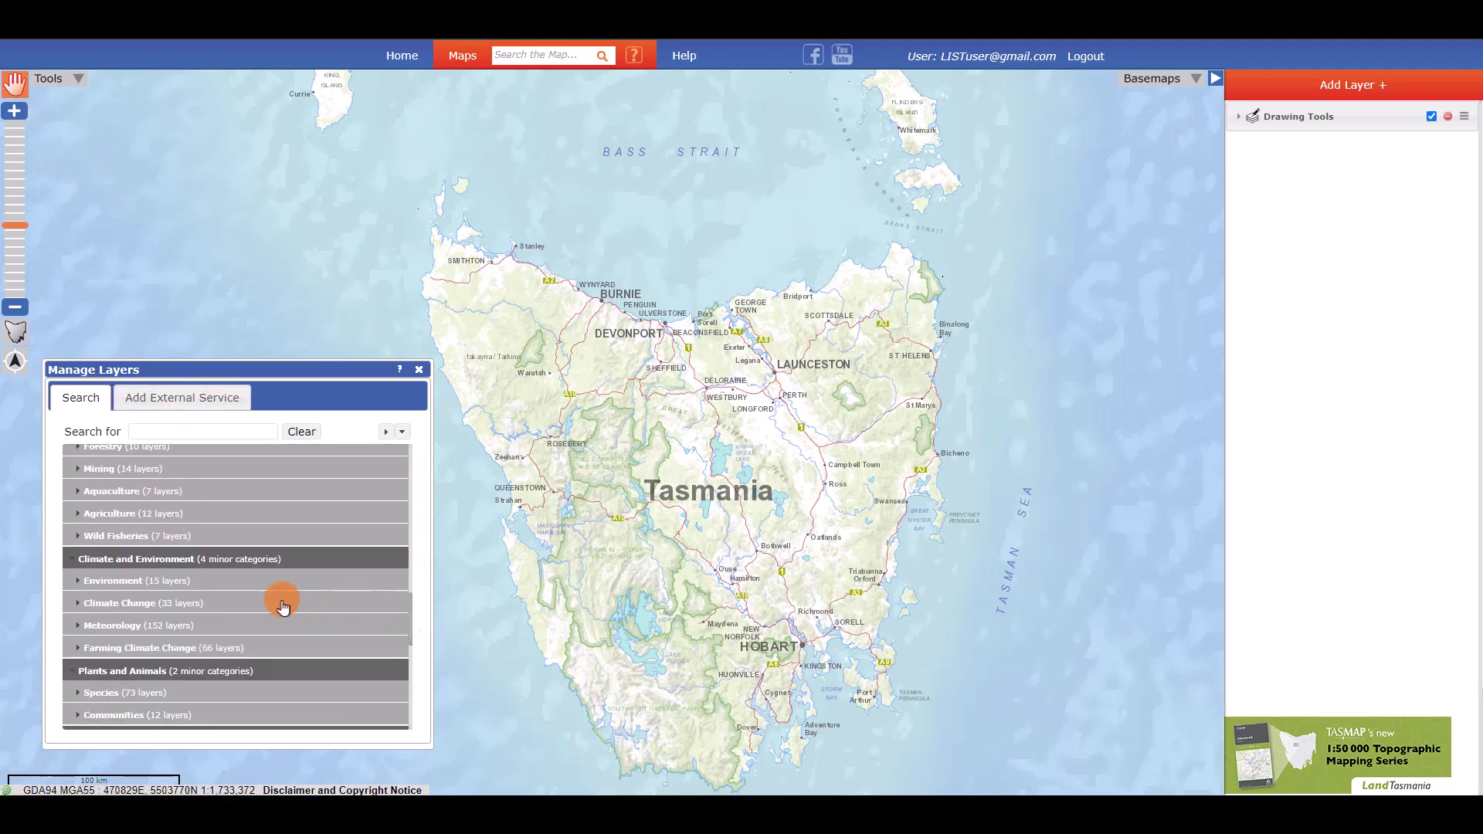
scroll(265, 610, up, 3)
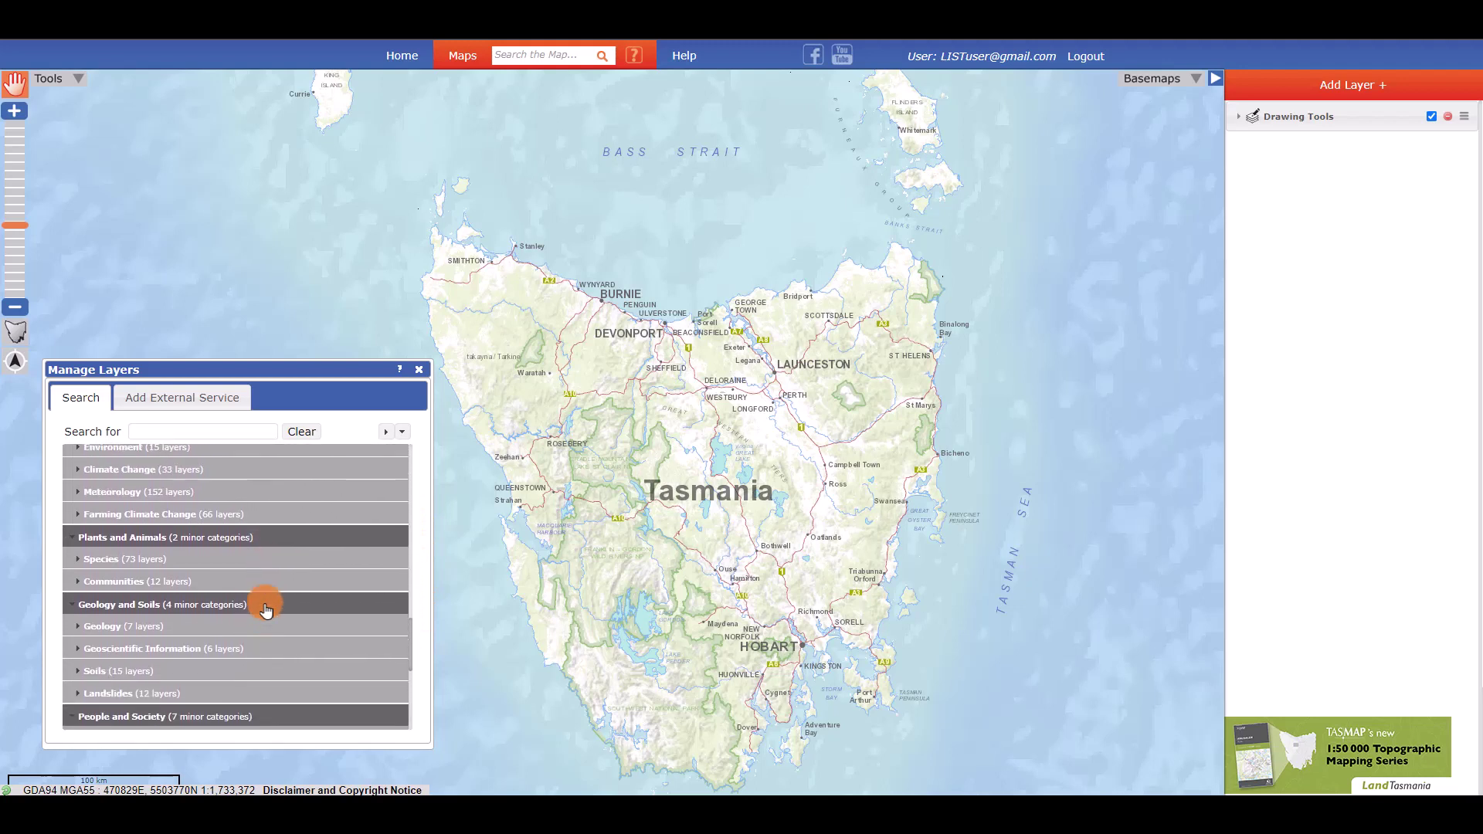
click(72, 484)
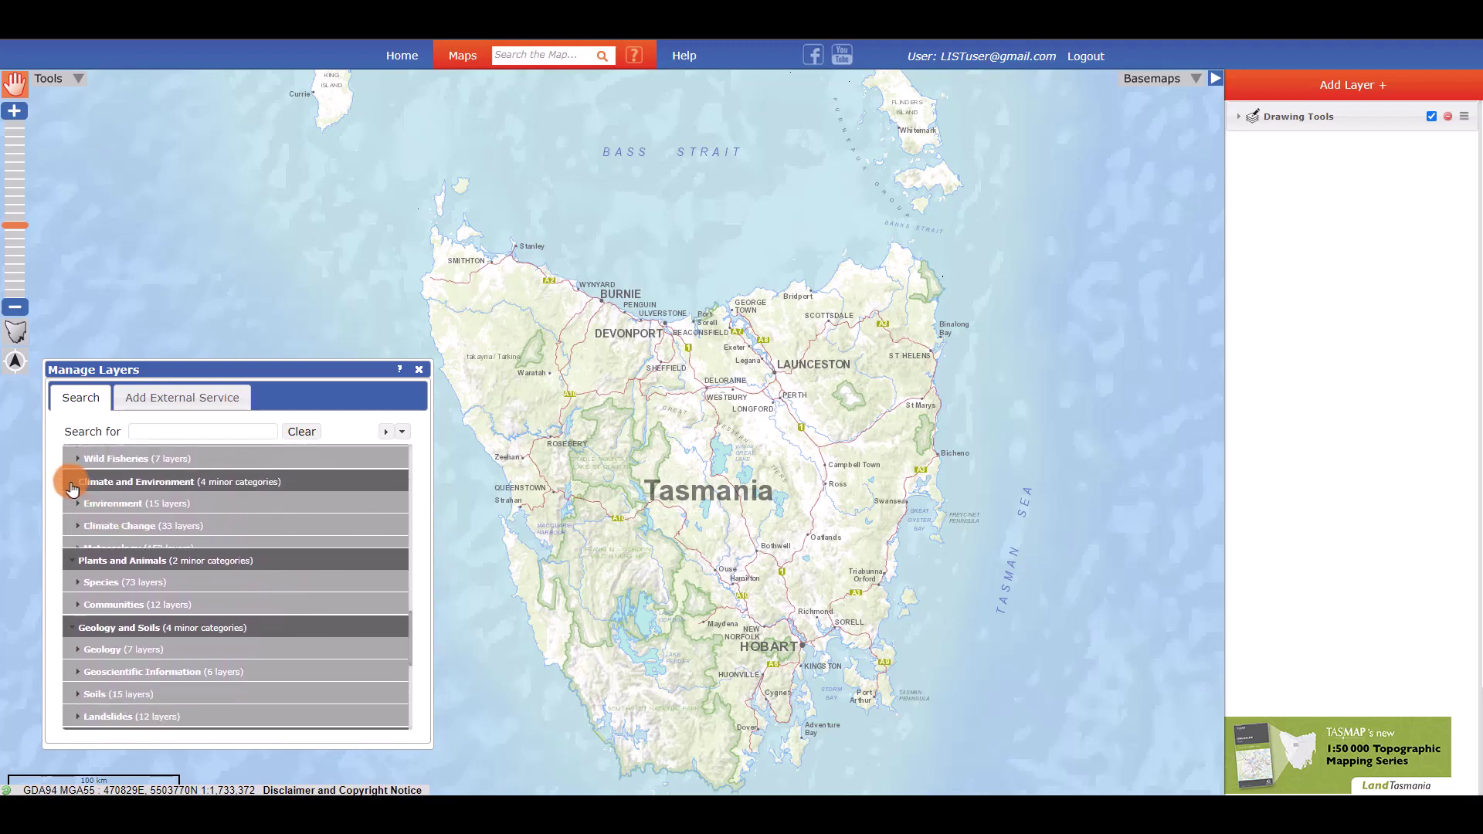
click(72, 487)
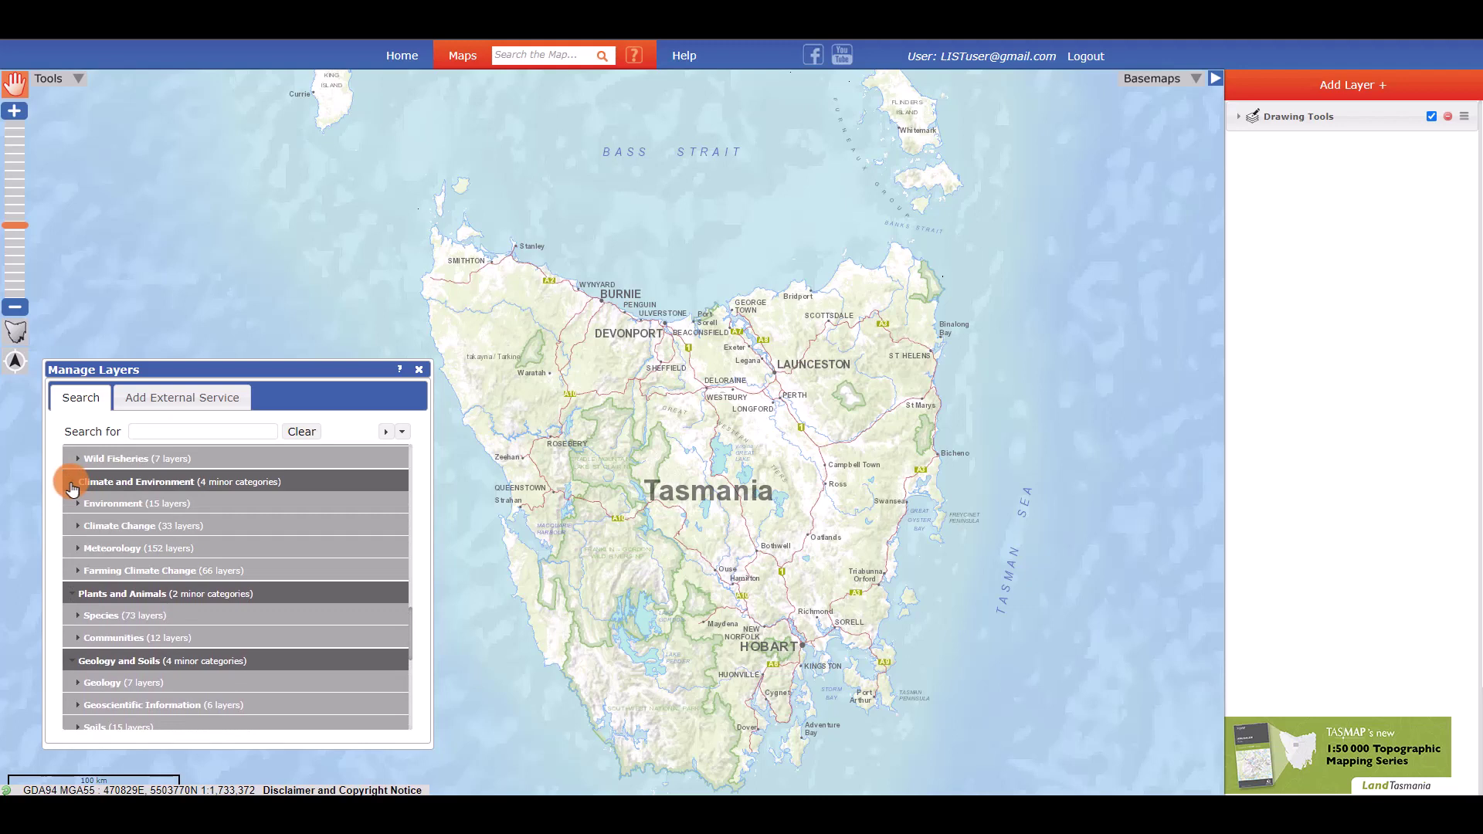
click(76, 527)
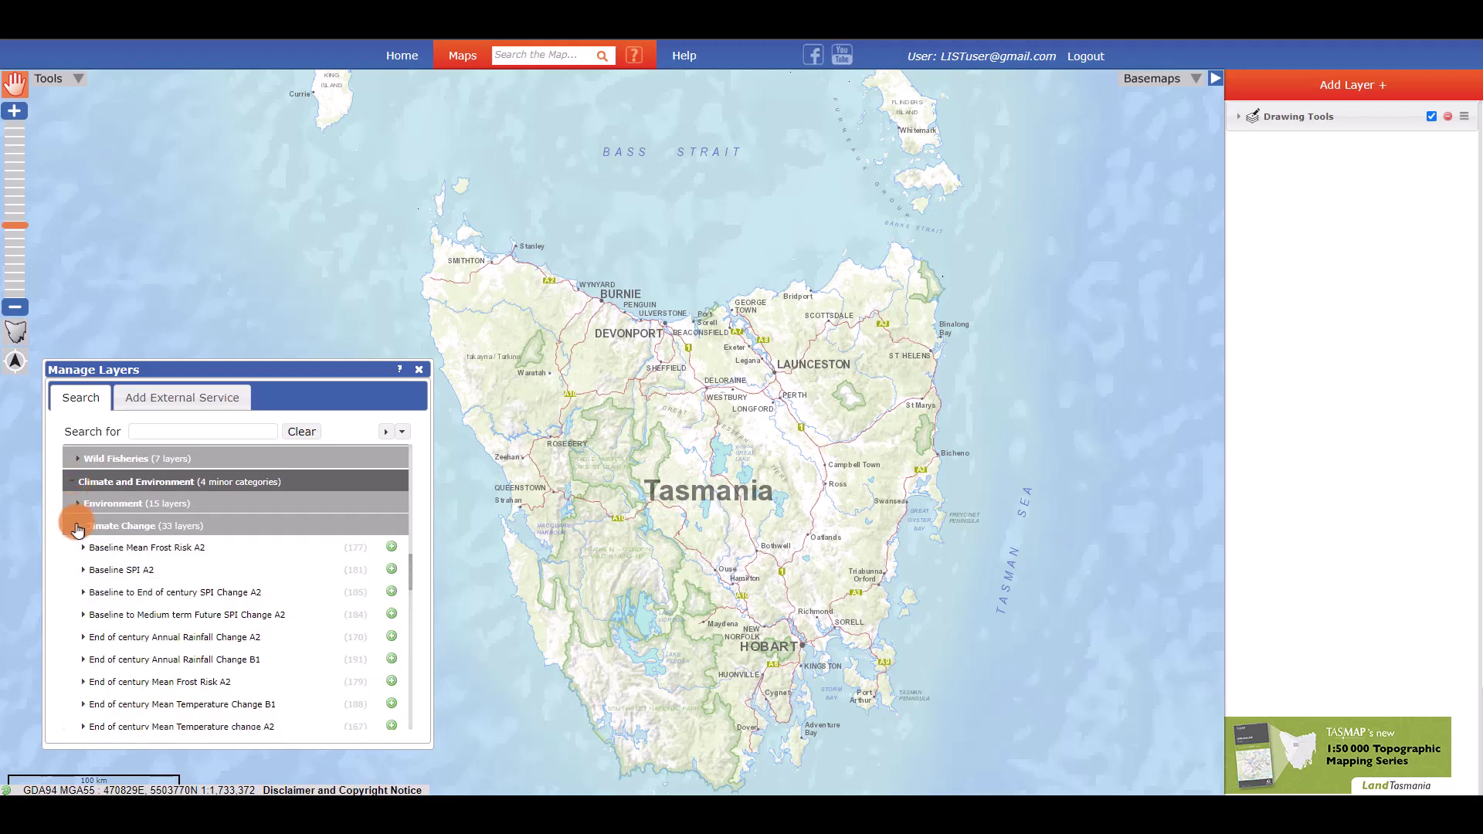
click(82, 548)
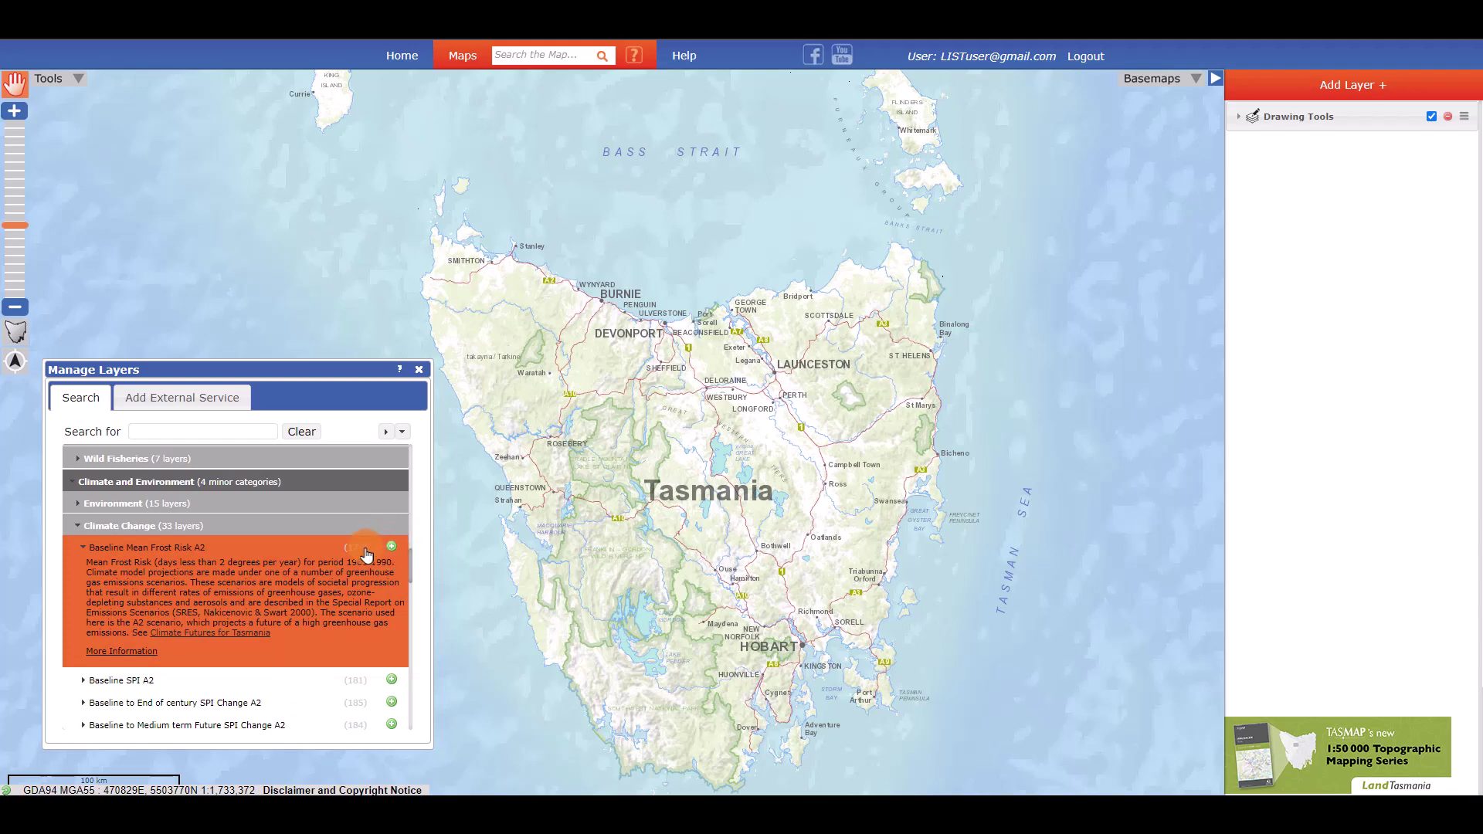
click(76, 527)
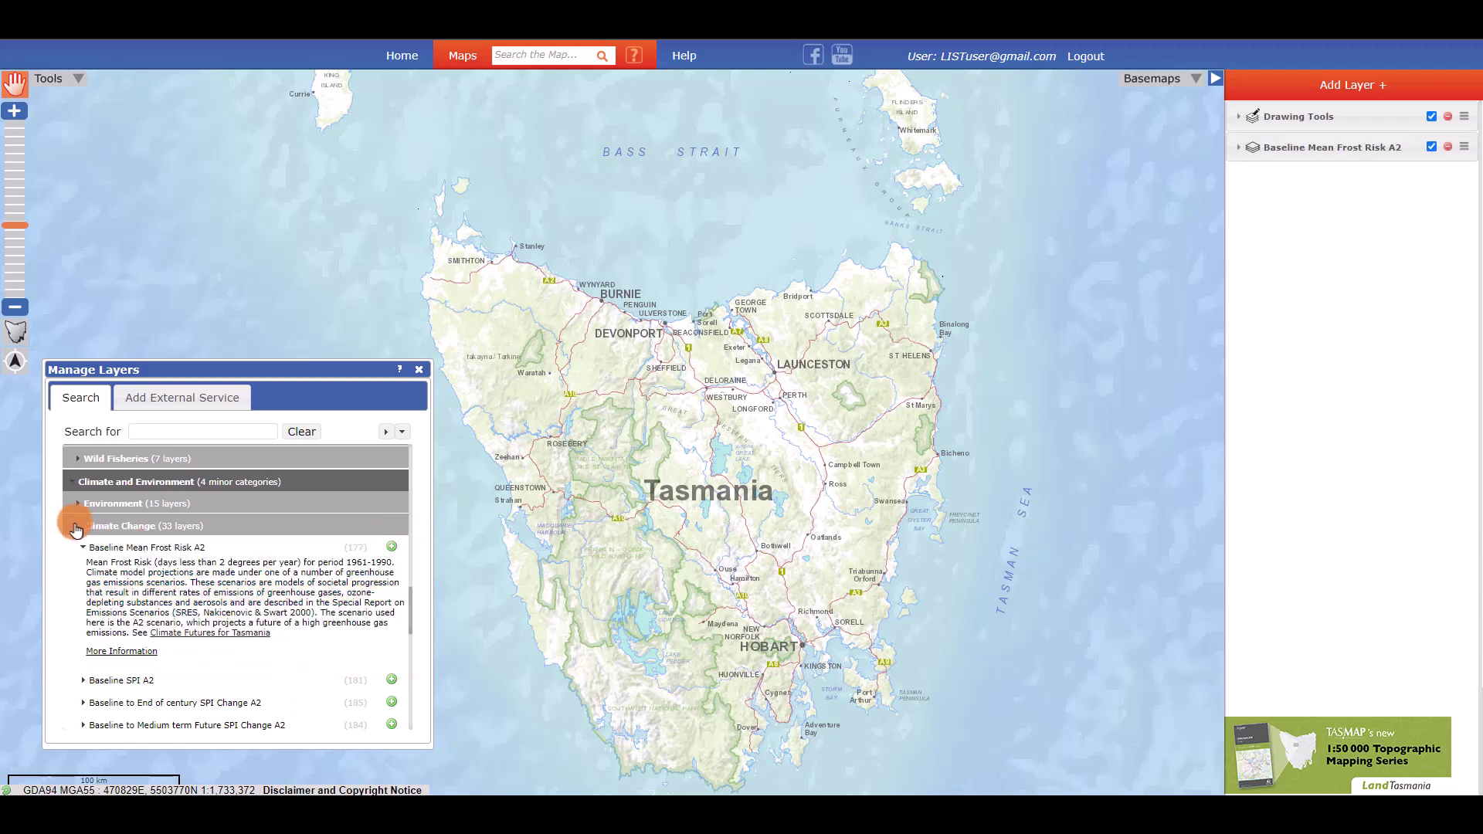
scroll(83, 533, down, 5)
- Add Road Centrelines from Transportation and Crown Licences from Cadastre to the map
click(81, 484)
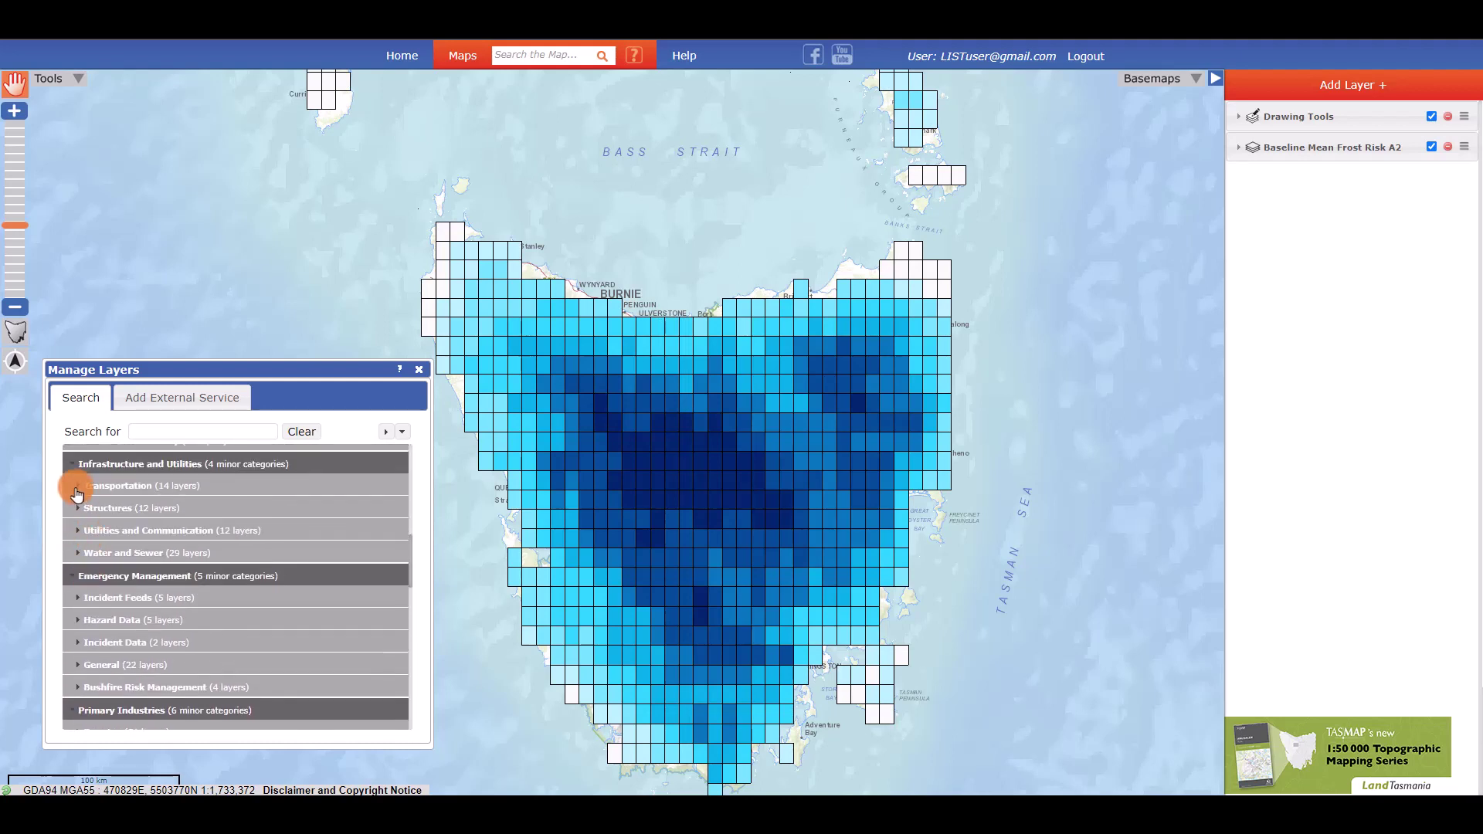
click(362, 626)
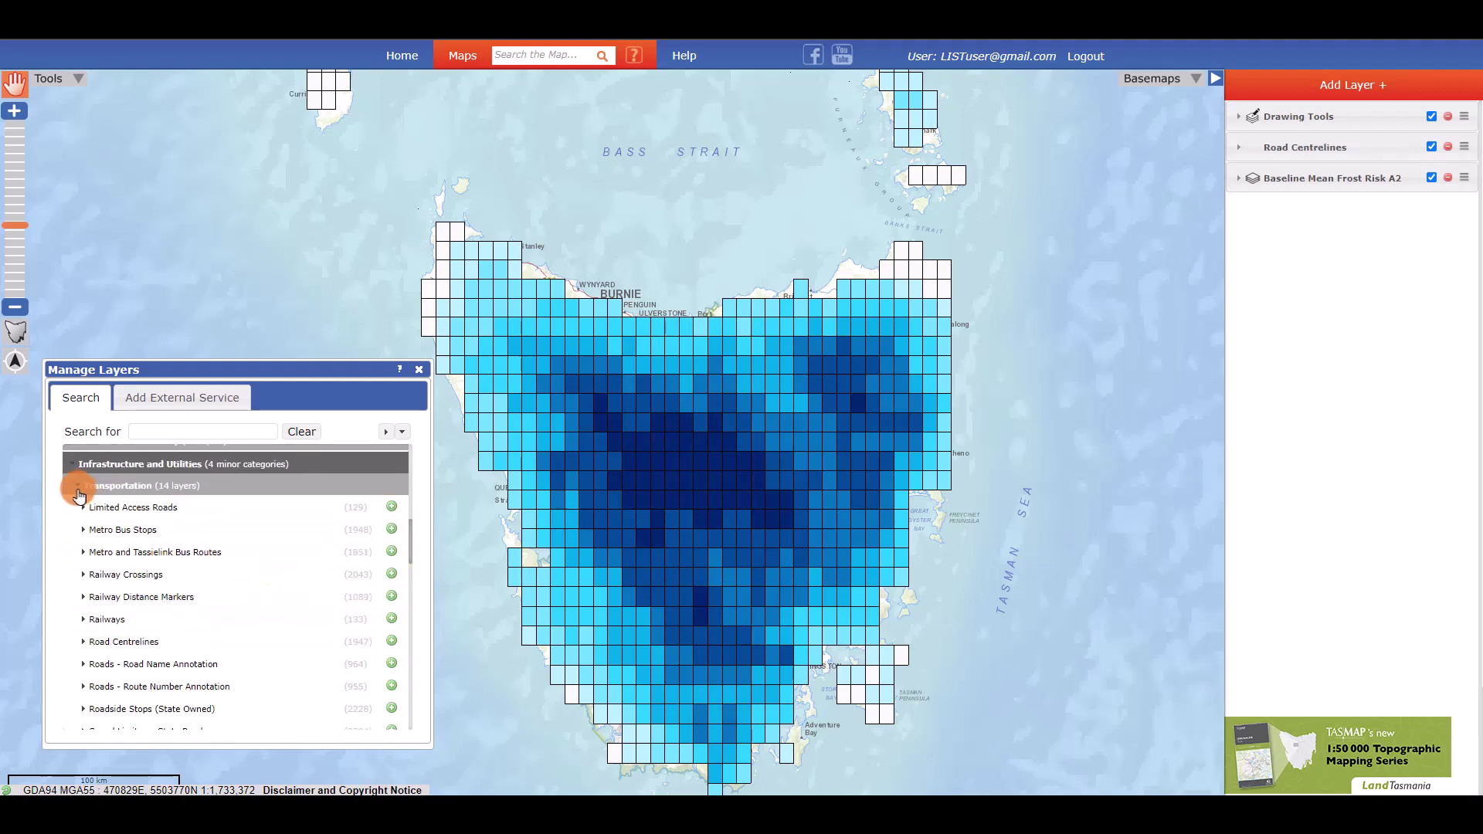
click(81, 485)
scroll(124, 514, down, 5)
click(82, 480)
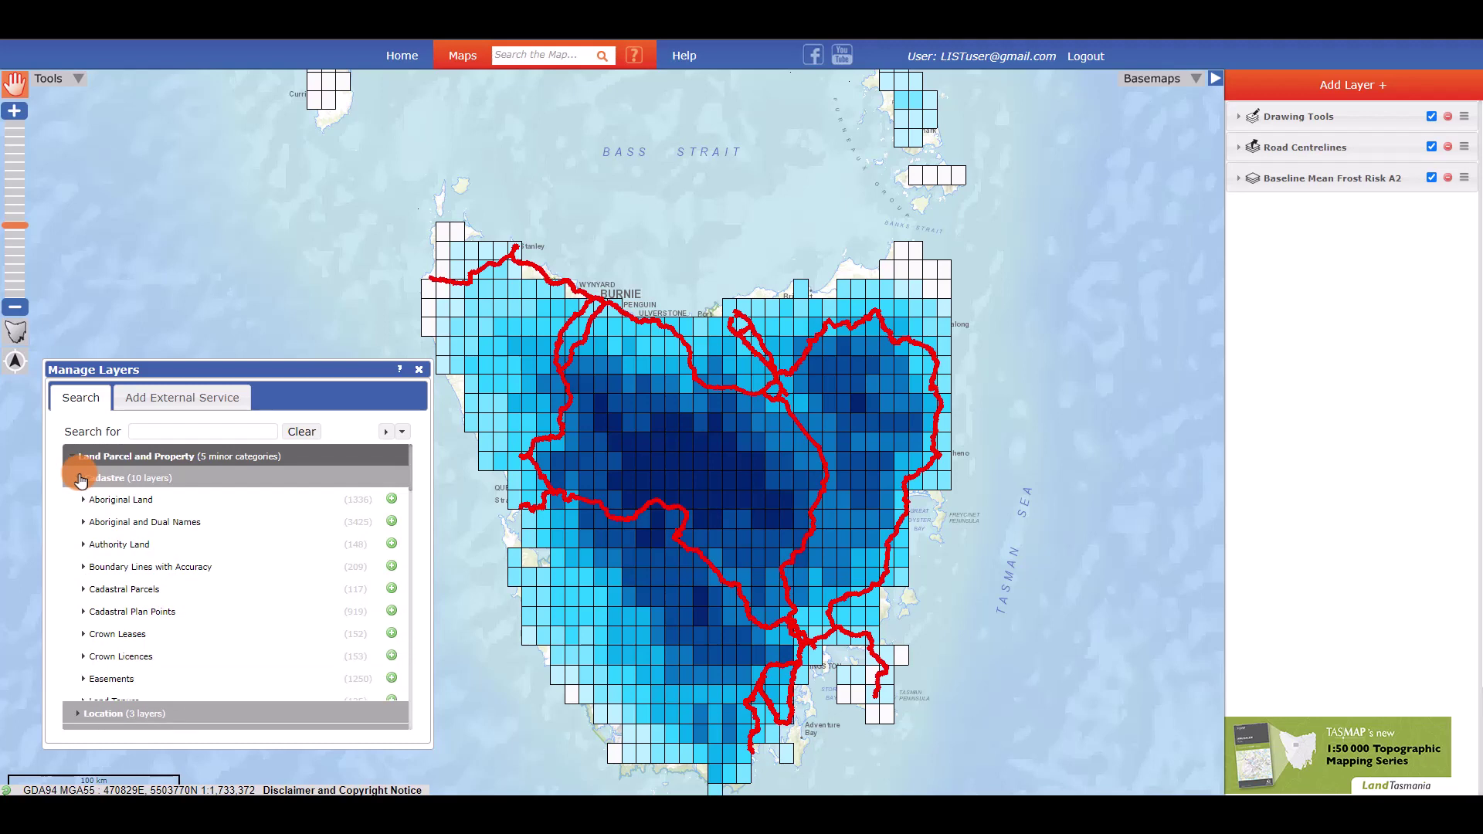
click(391, 656)
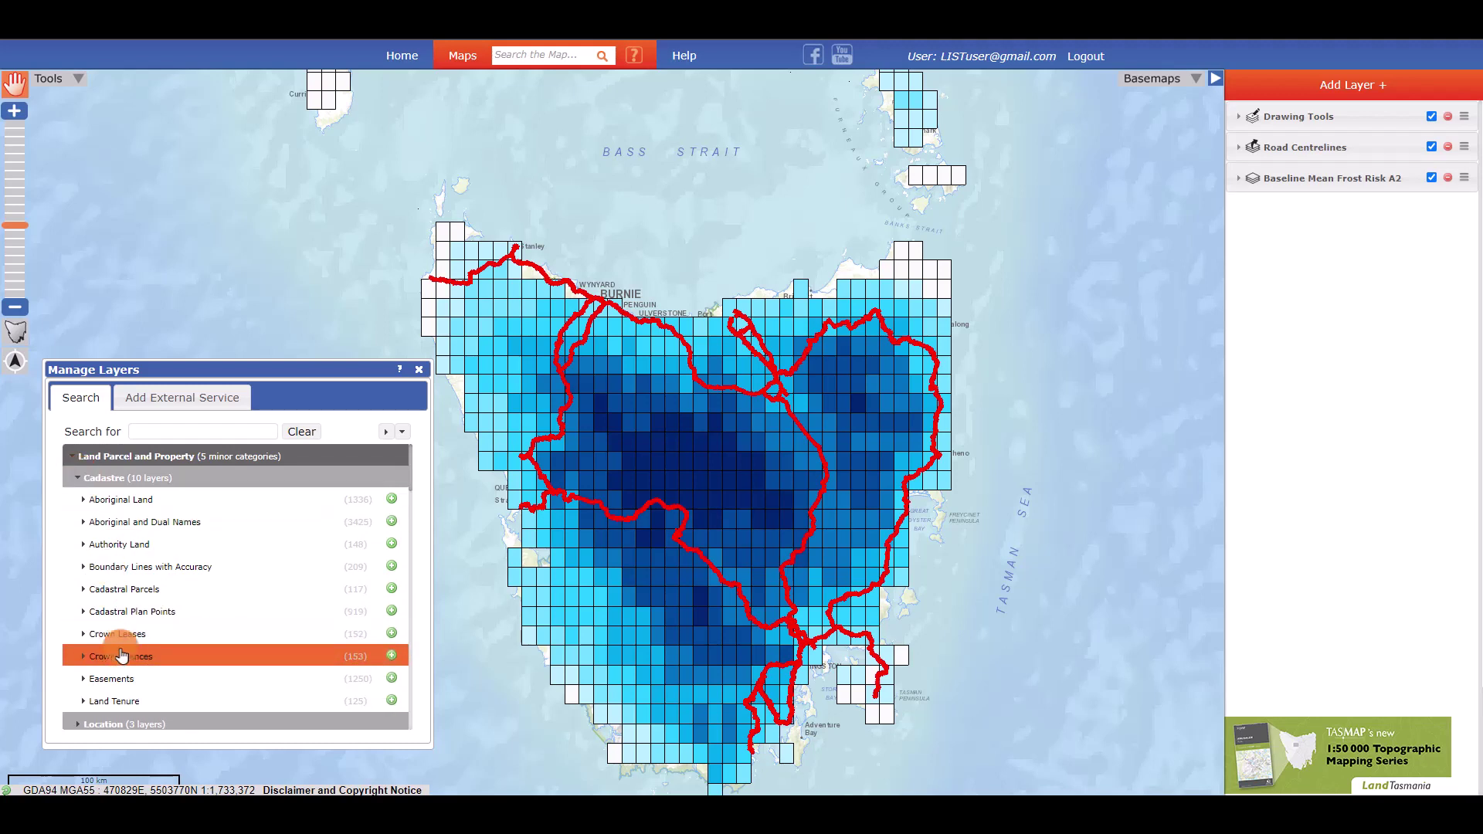
click(78, 477)
click(171, 432)
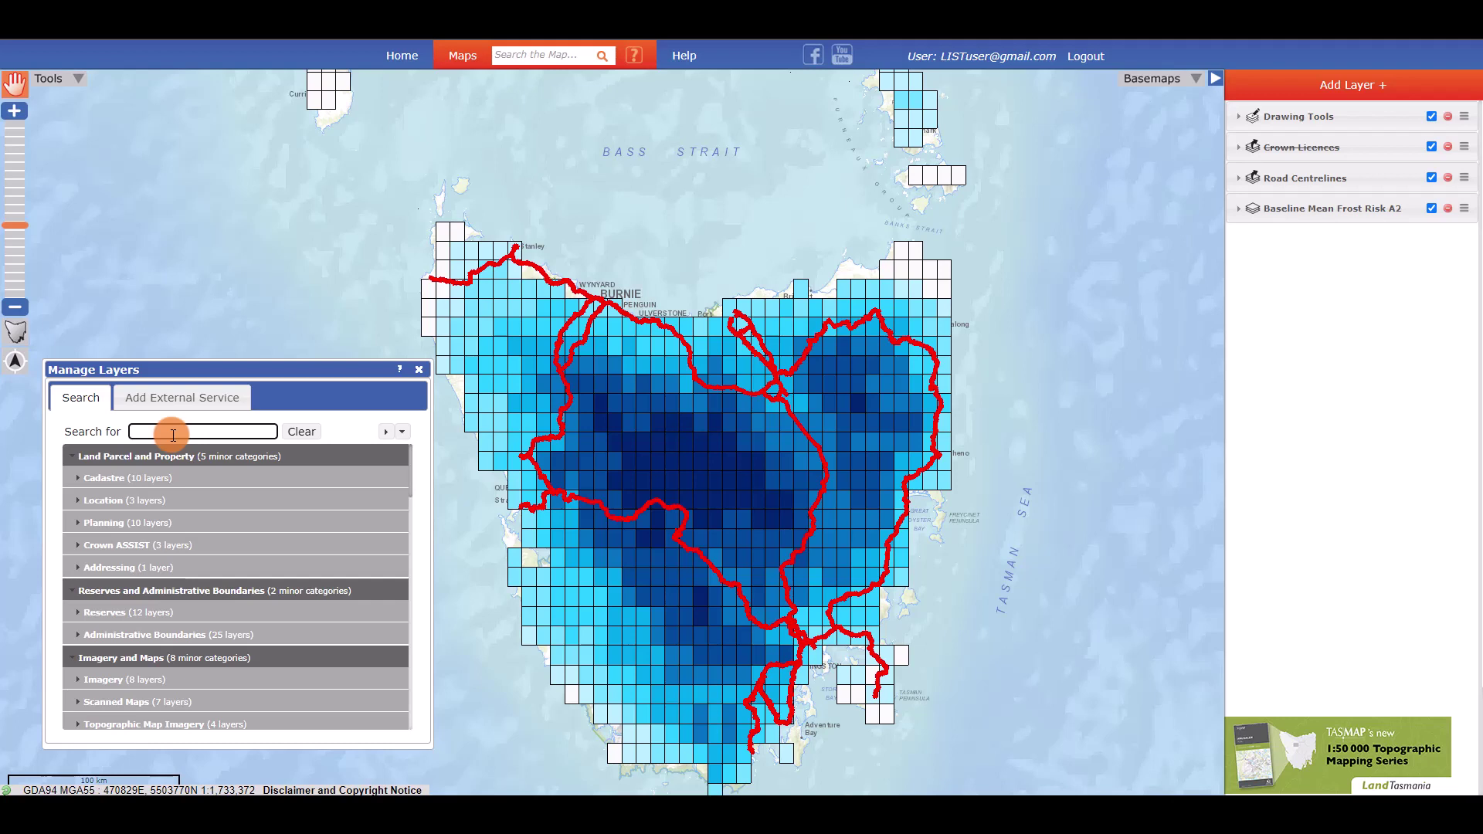
- Search for and add the Land Tenure and Weeds Watchlist Point layers
text(Land tenure)
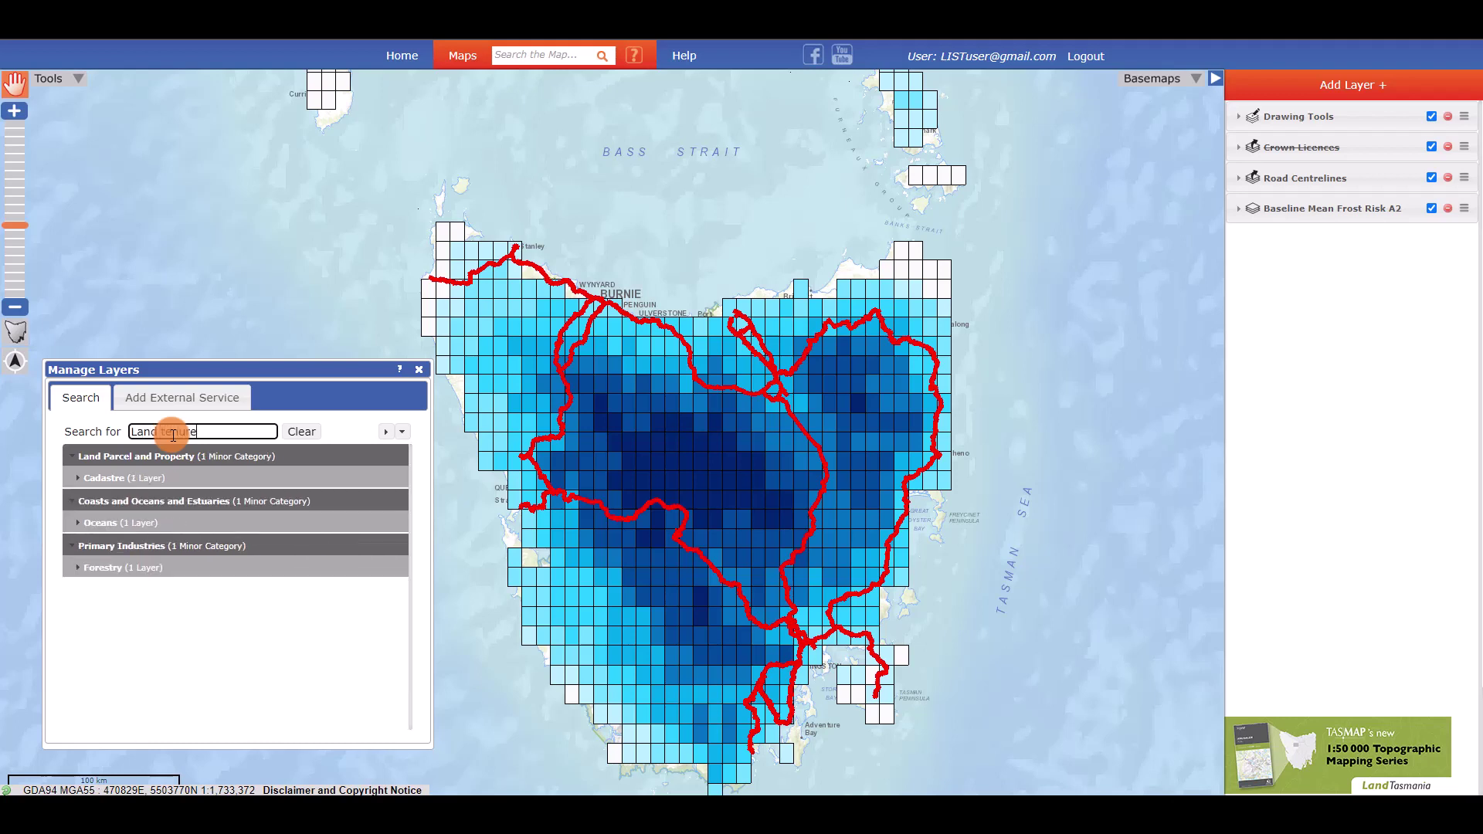
click(76, 478)
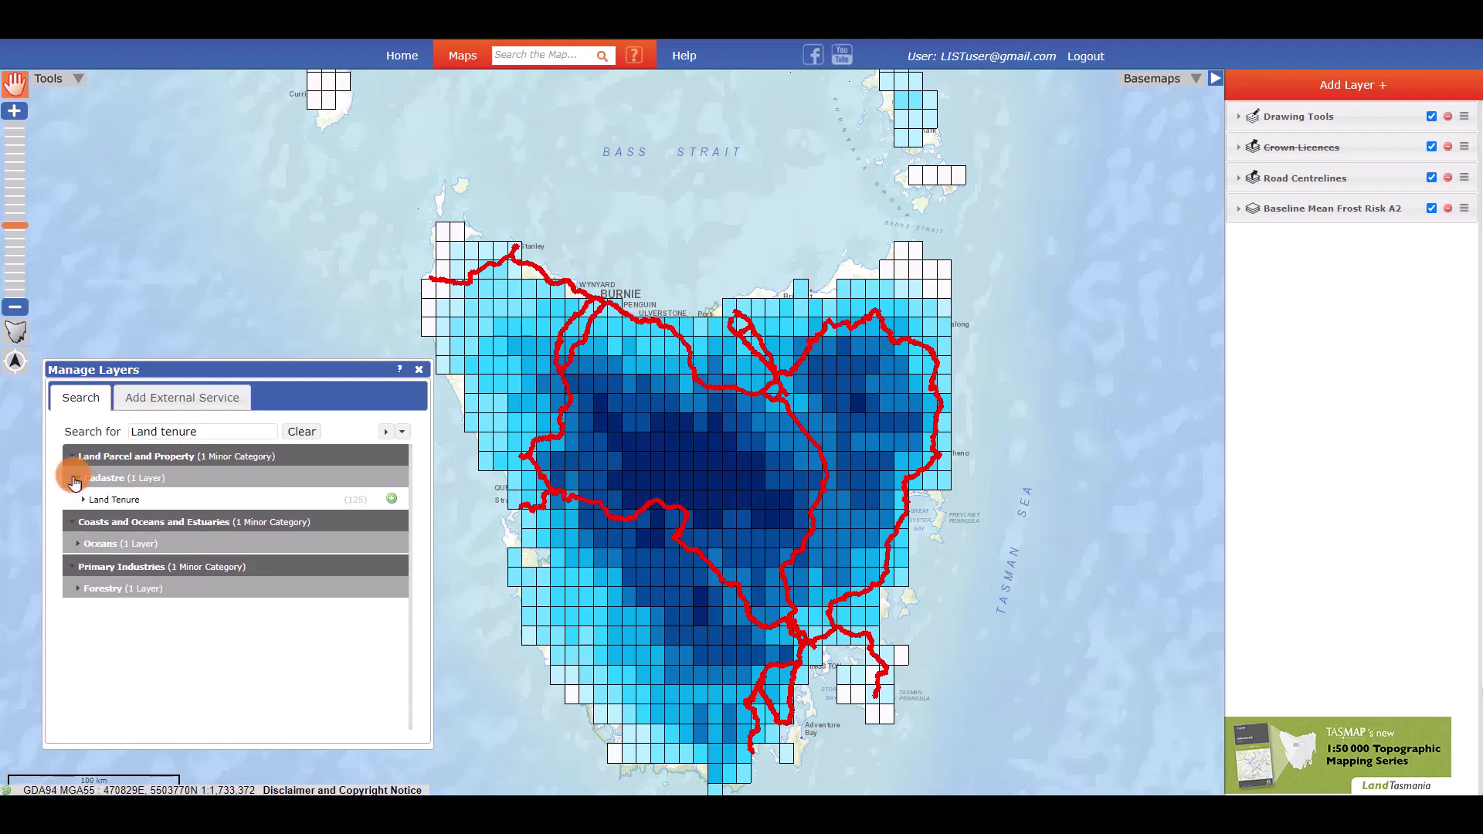
click(389, 504)
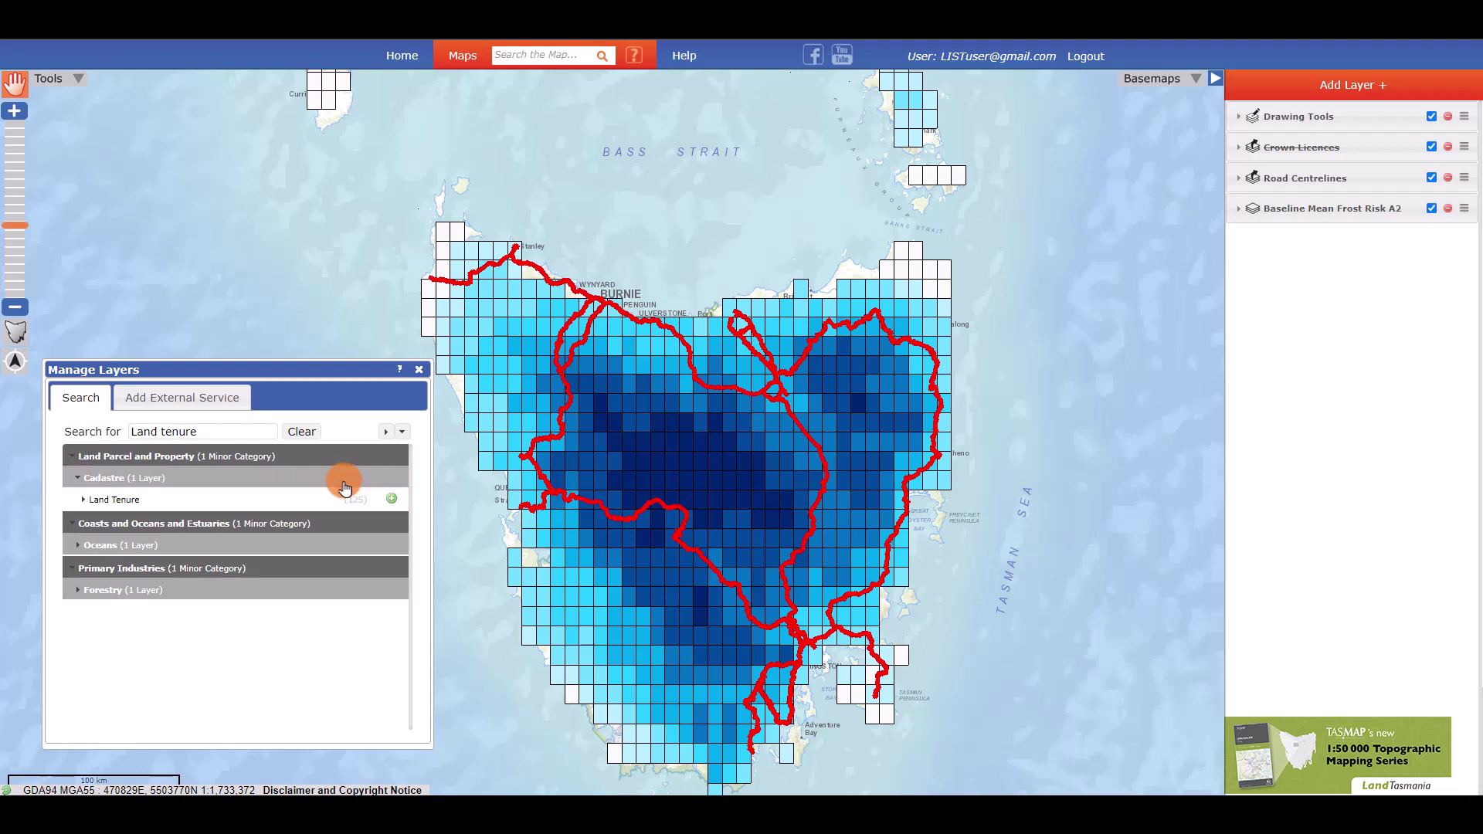
drag(203, 430, 120, 445)
text(Weeds Watch)
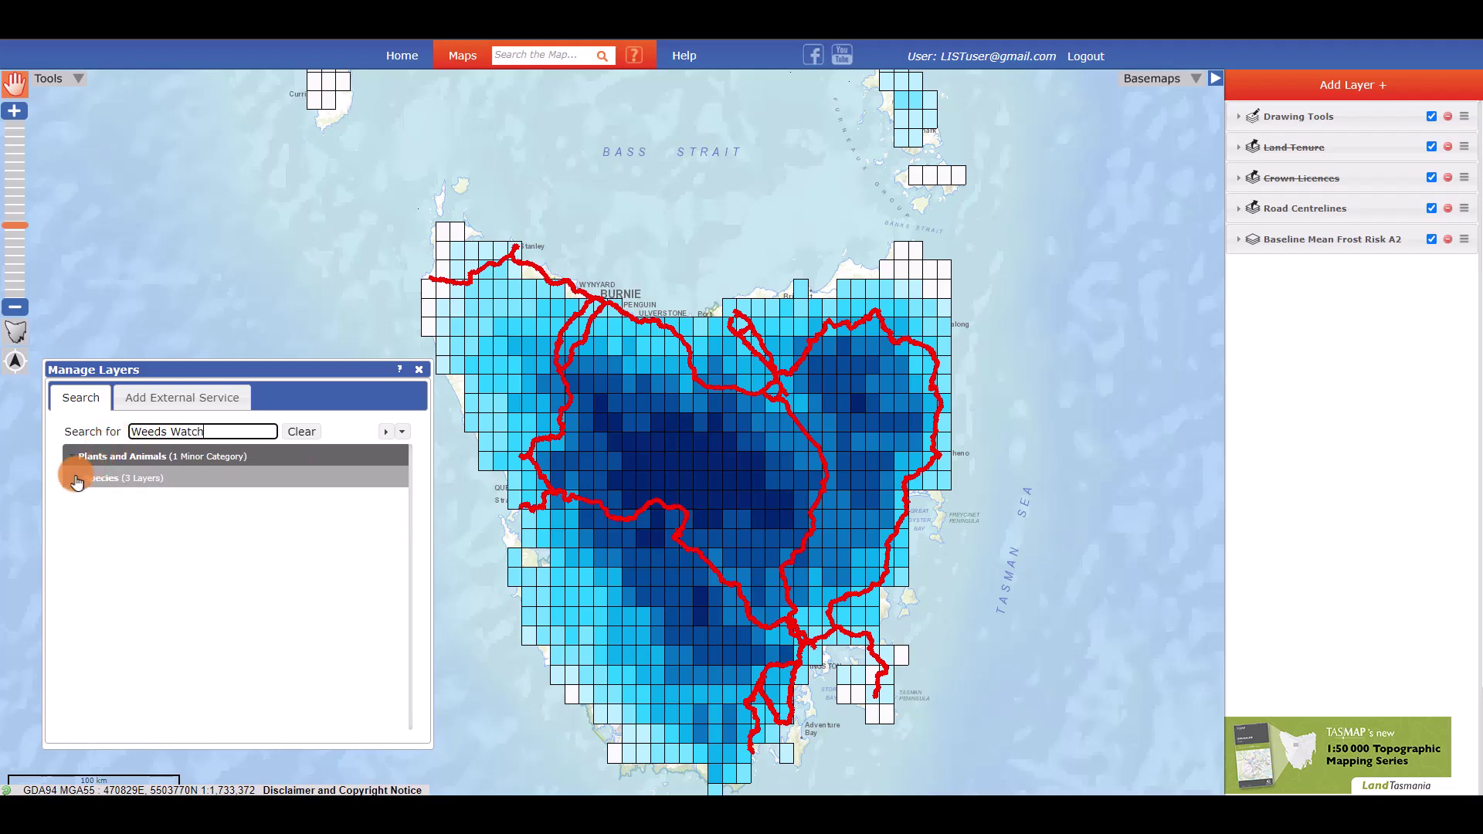
click(78, 478)
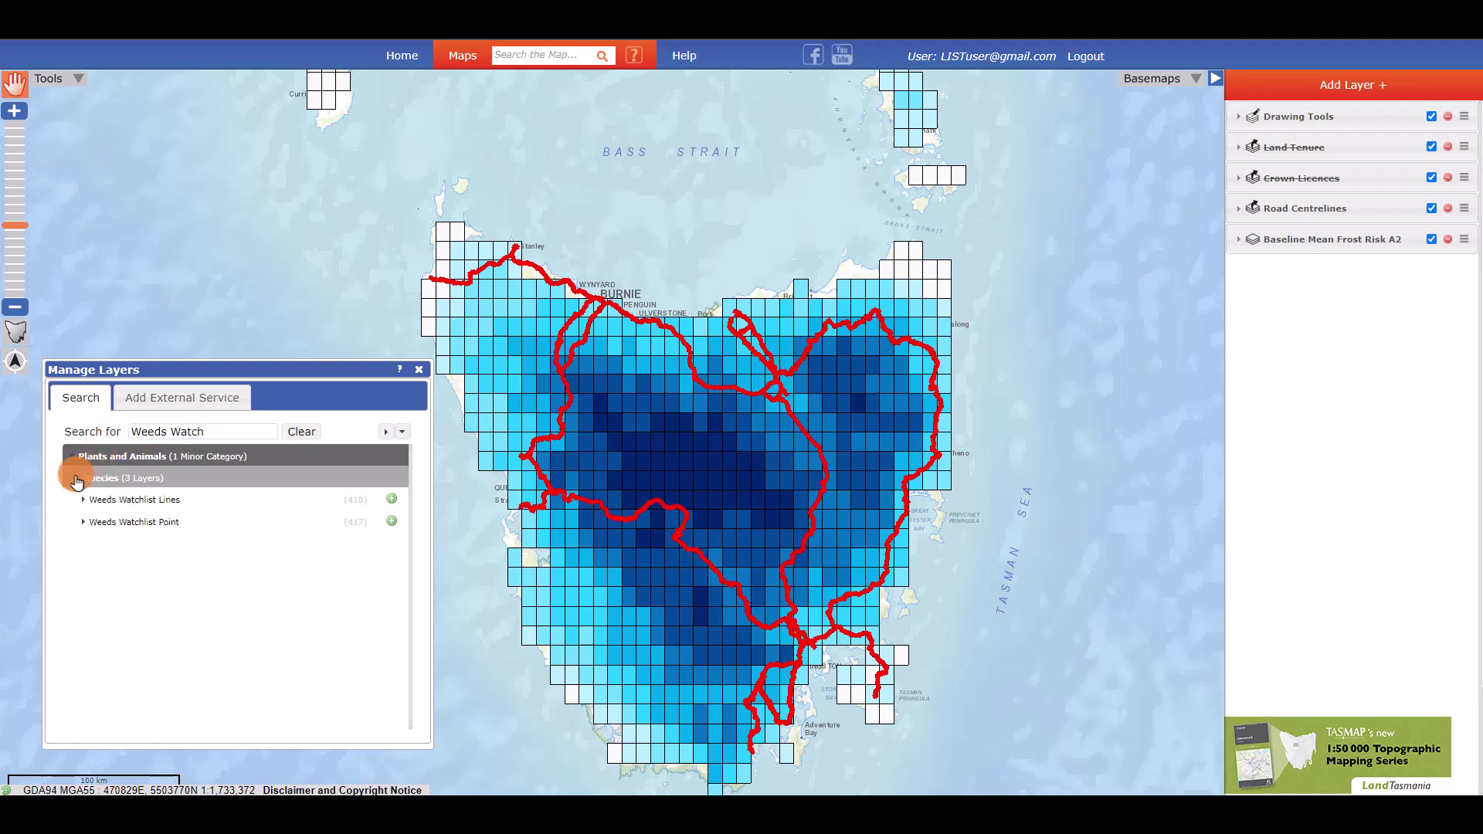
click(392, 522)
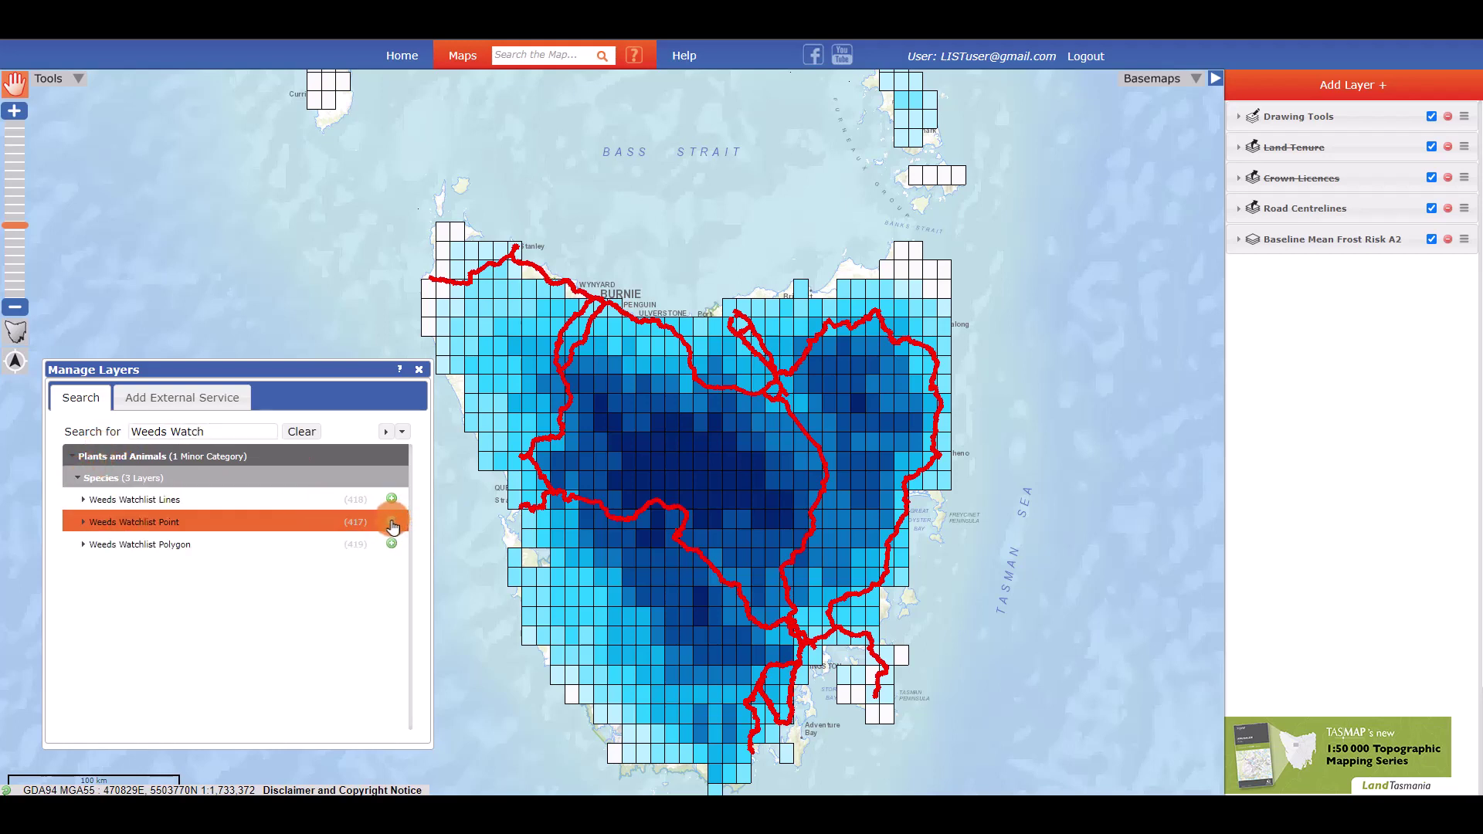
- Search 'Cadastral', add Cadastral Parcels, then clear and close the layer search
click(301, 430)
click(224, 427)
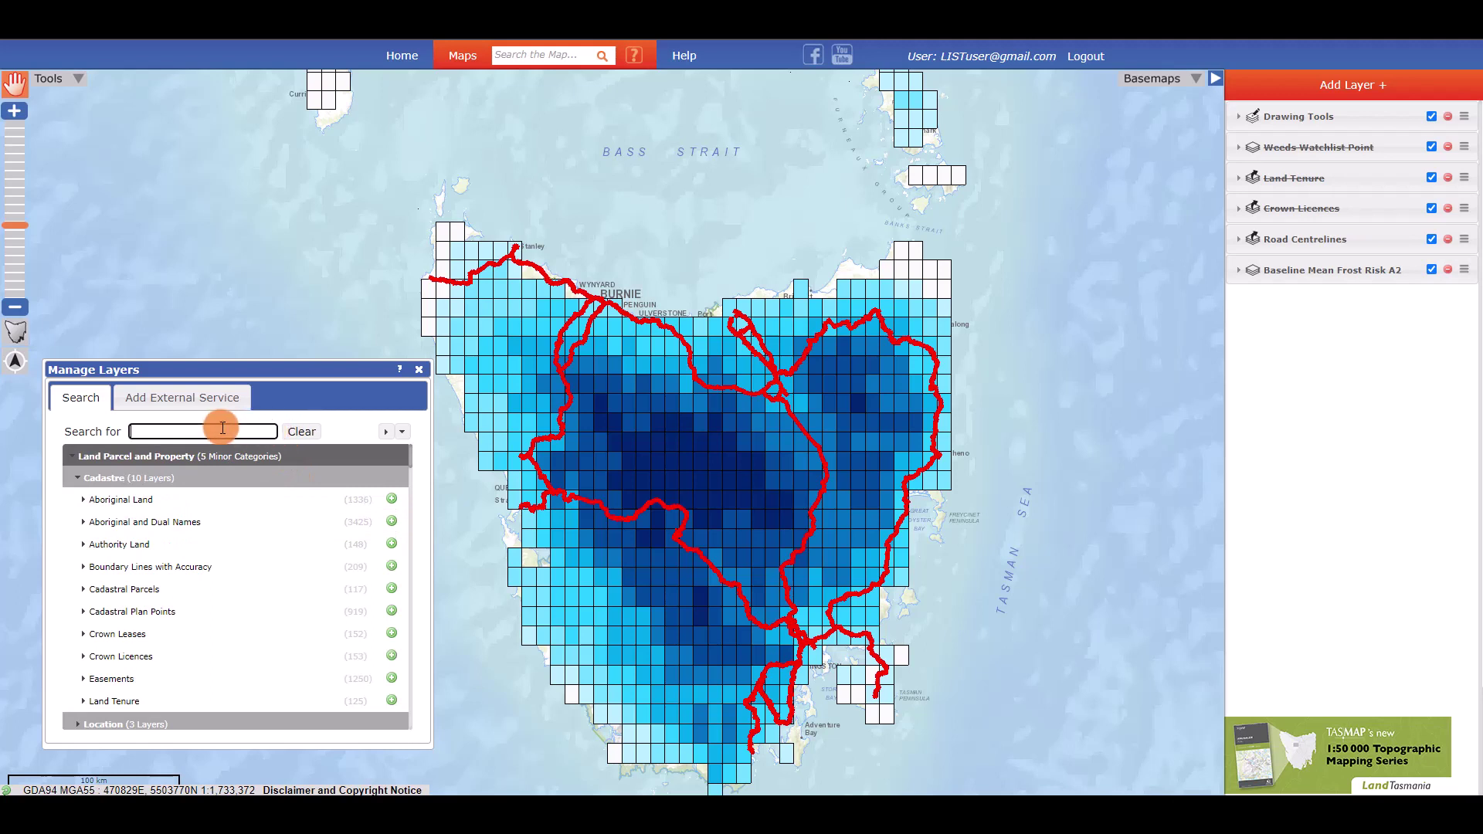
text(Cada)
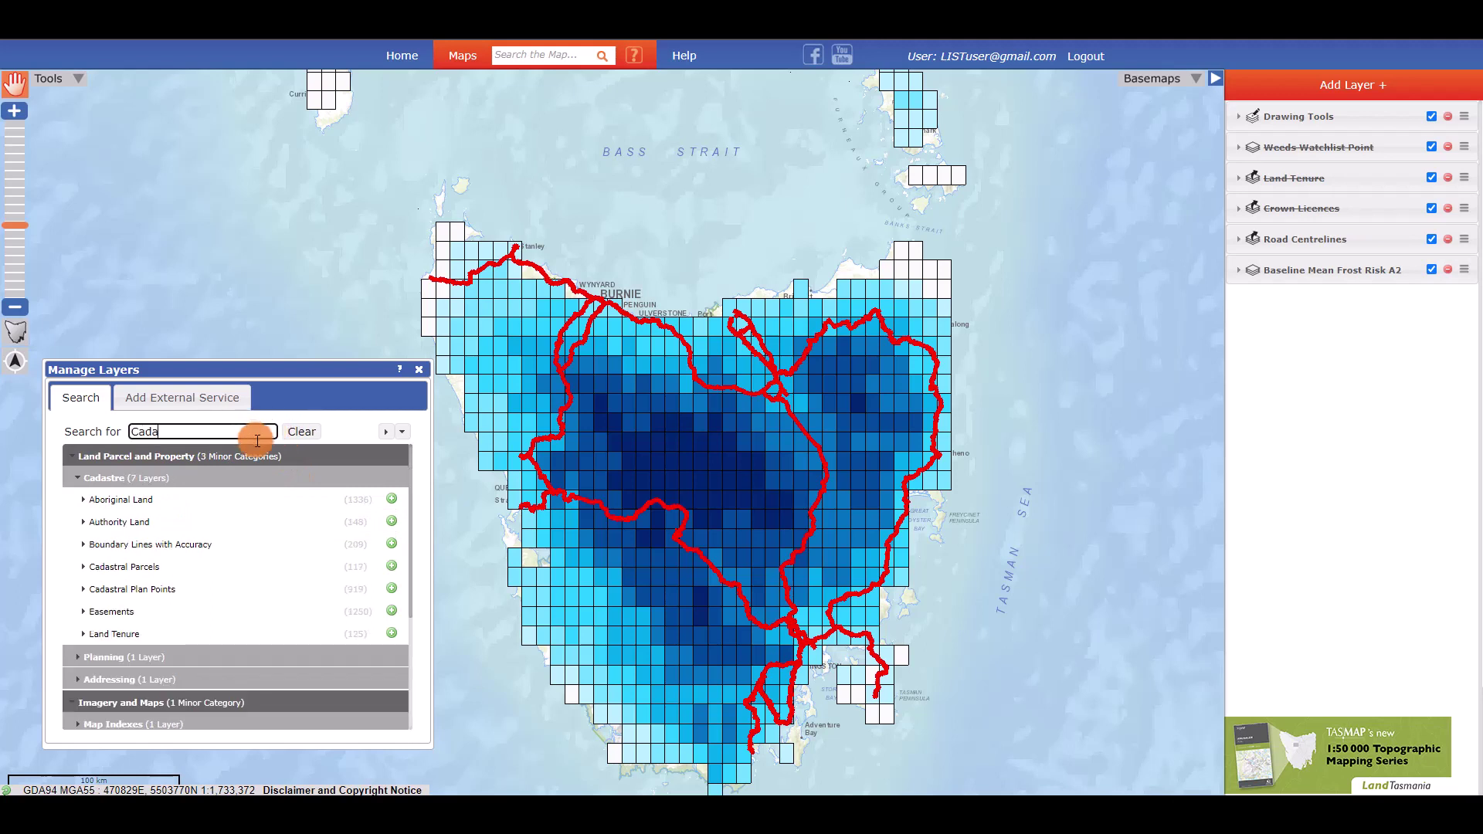
text(stral)
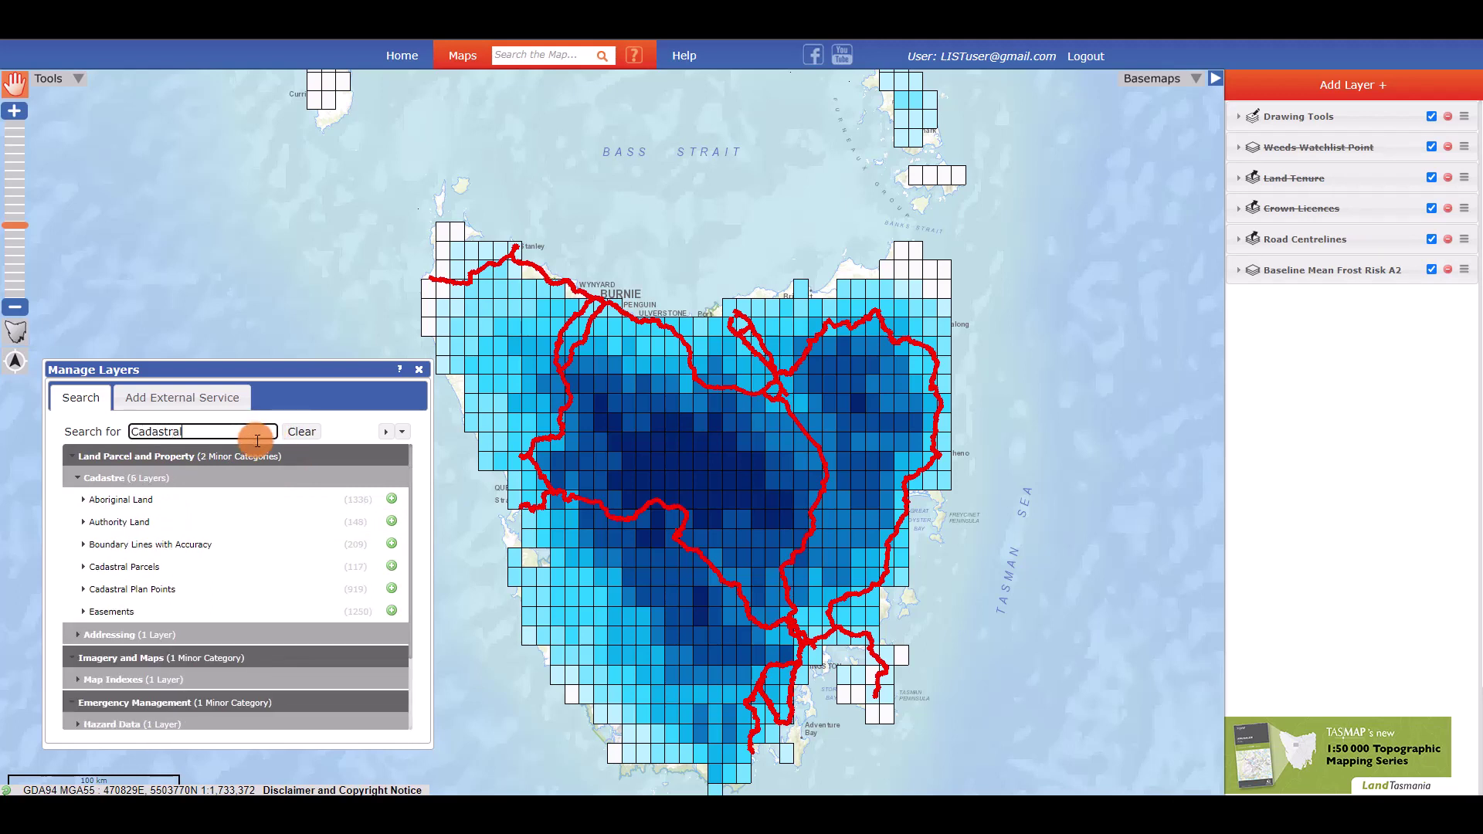
click(392, 570)
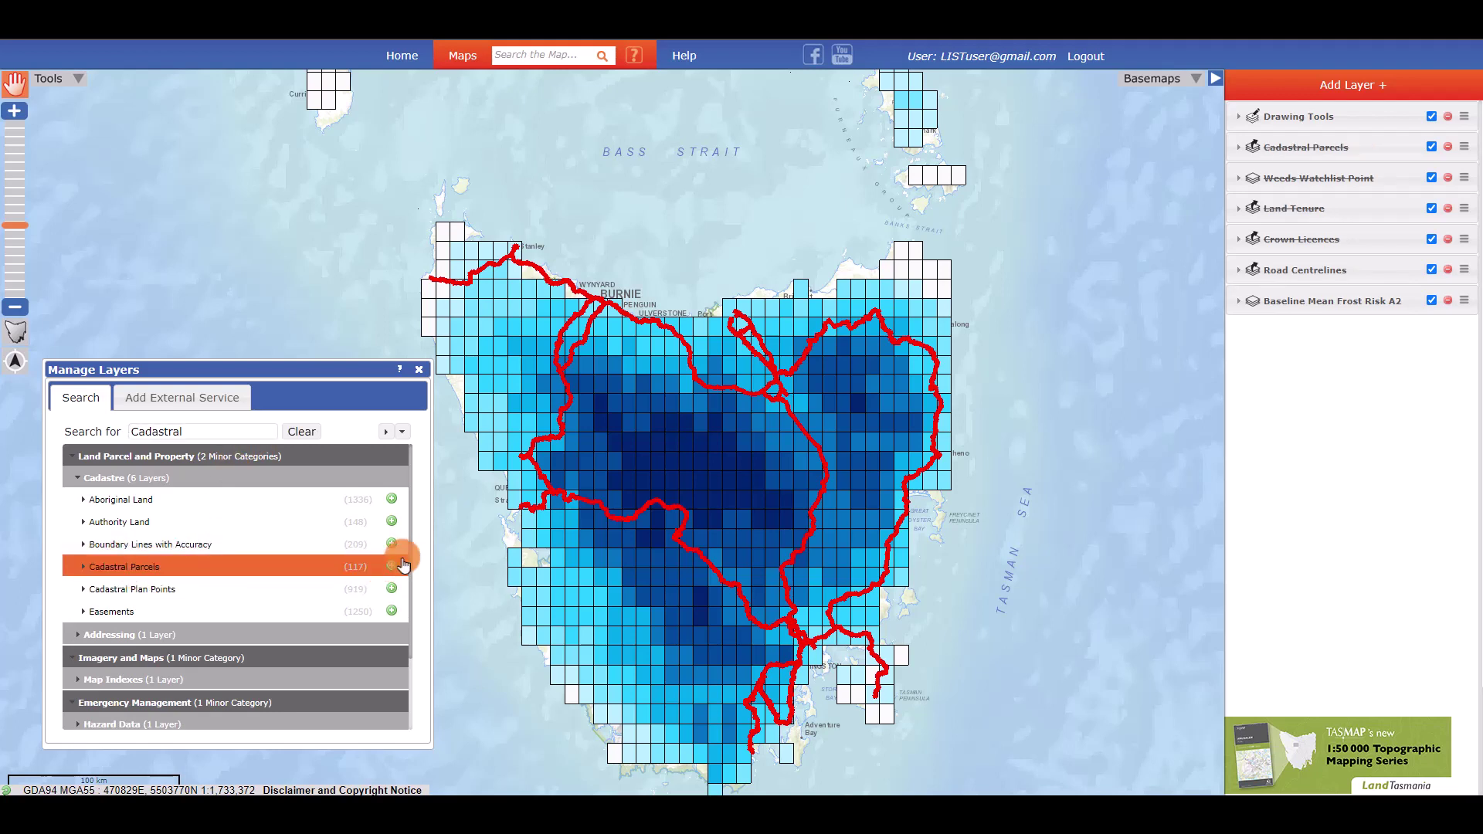
click(300, 431)
click(419, 369)
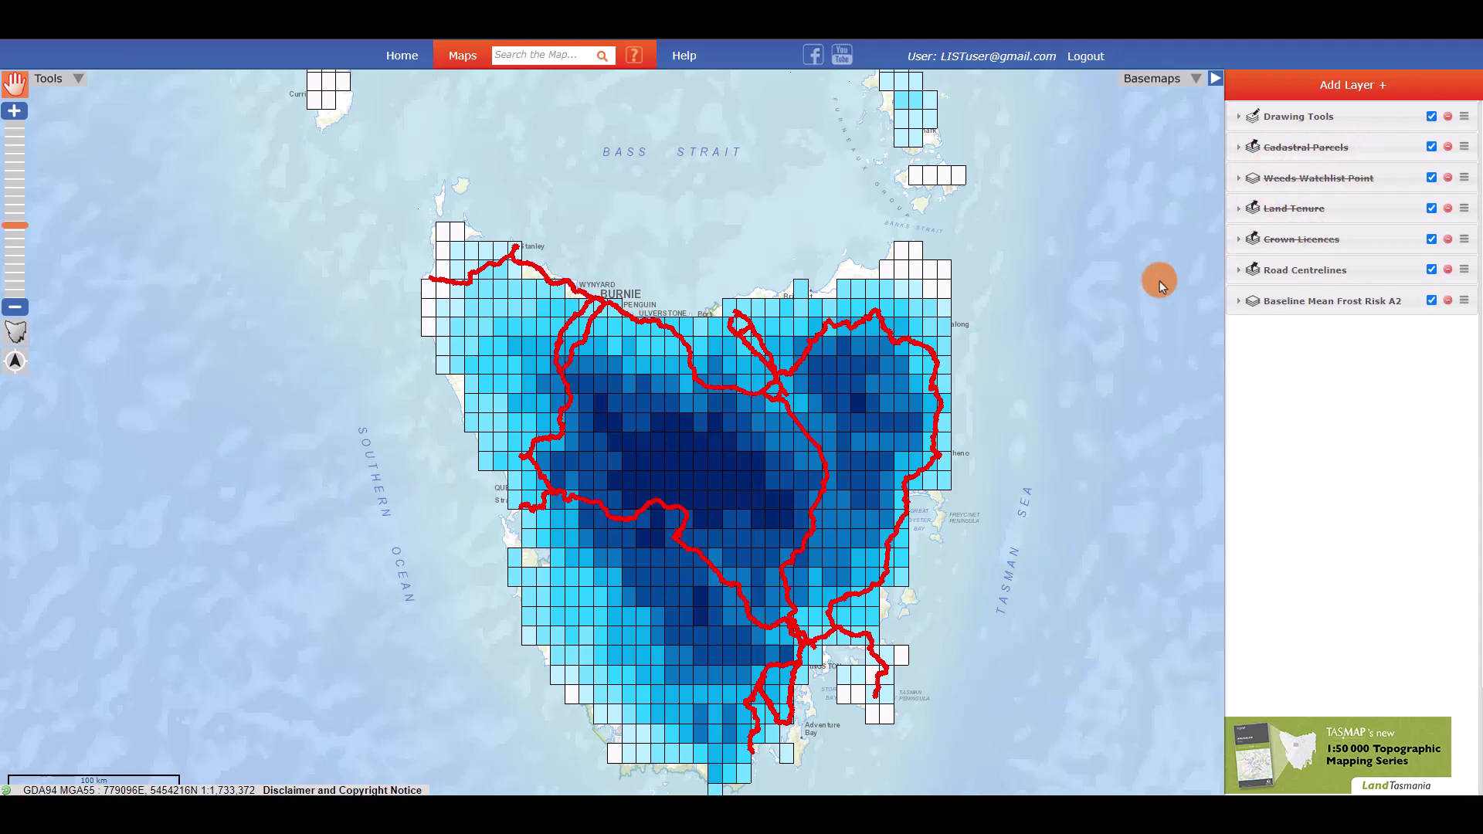
- Zoom from all of Tasmania in to street level on the Hobart river bridge
scroll(804, 639, up, 5)
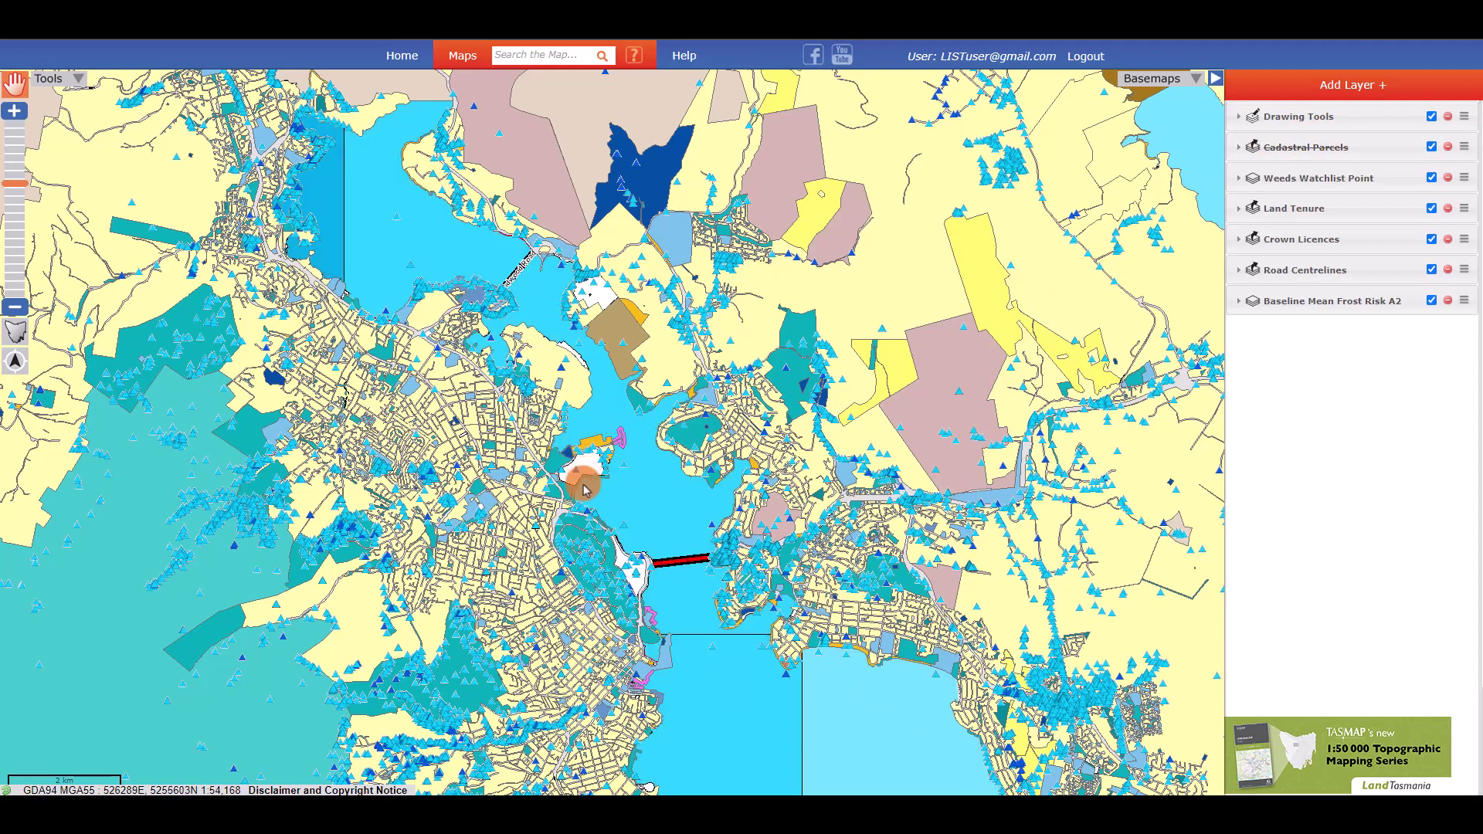
drag(596, 521, 796, 643)
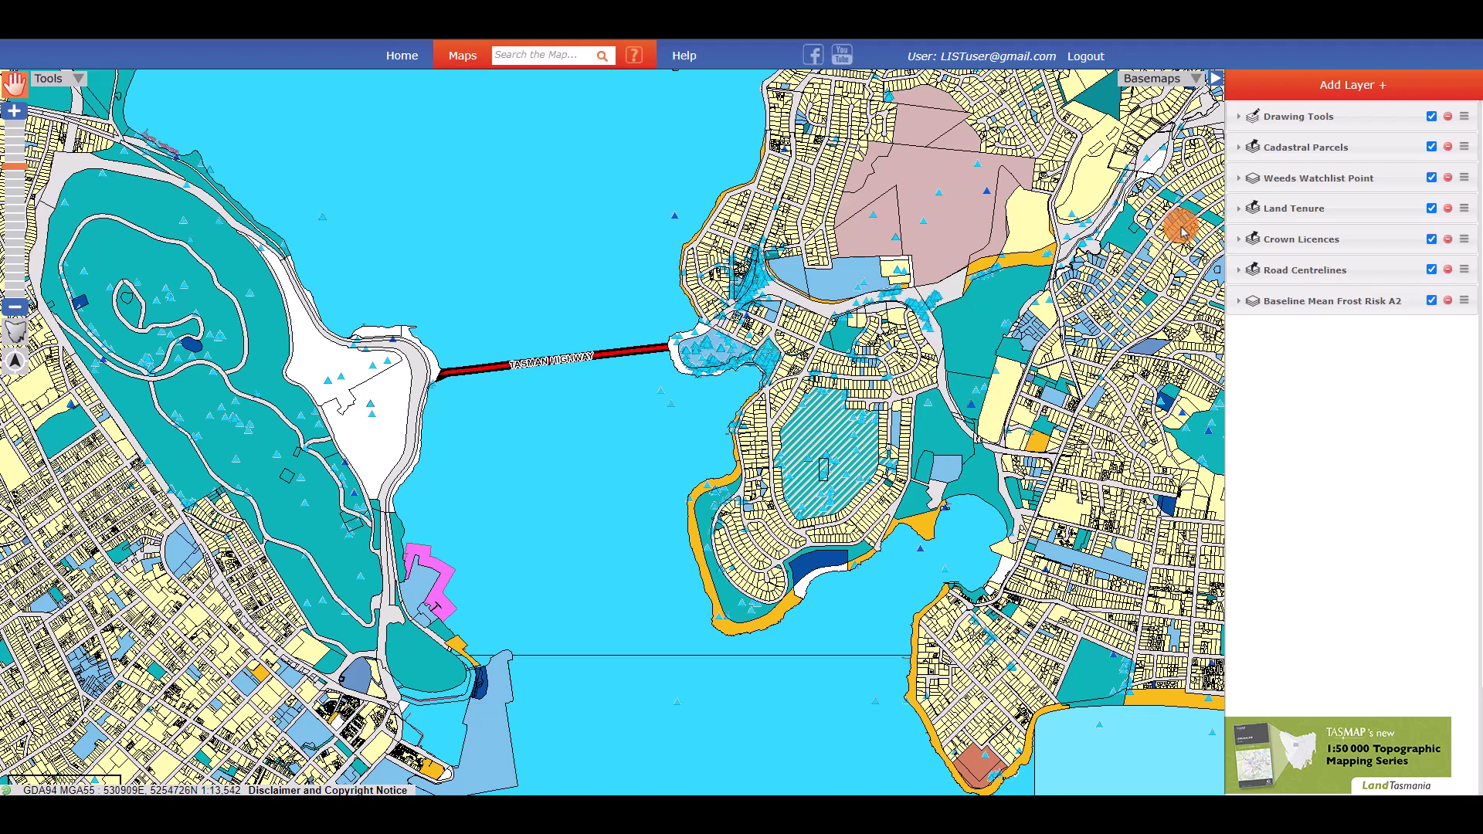
- Untick Cadastral Parcels, Land Tenure and Baseline Mean Frost Risk A2, and remove Road Centrelines
click(1239, 182)
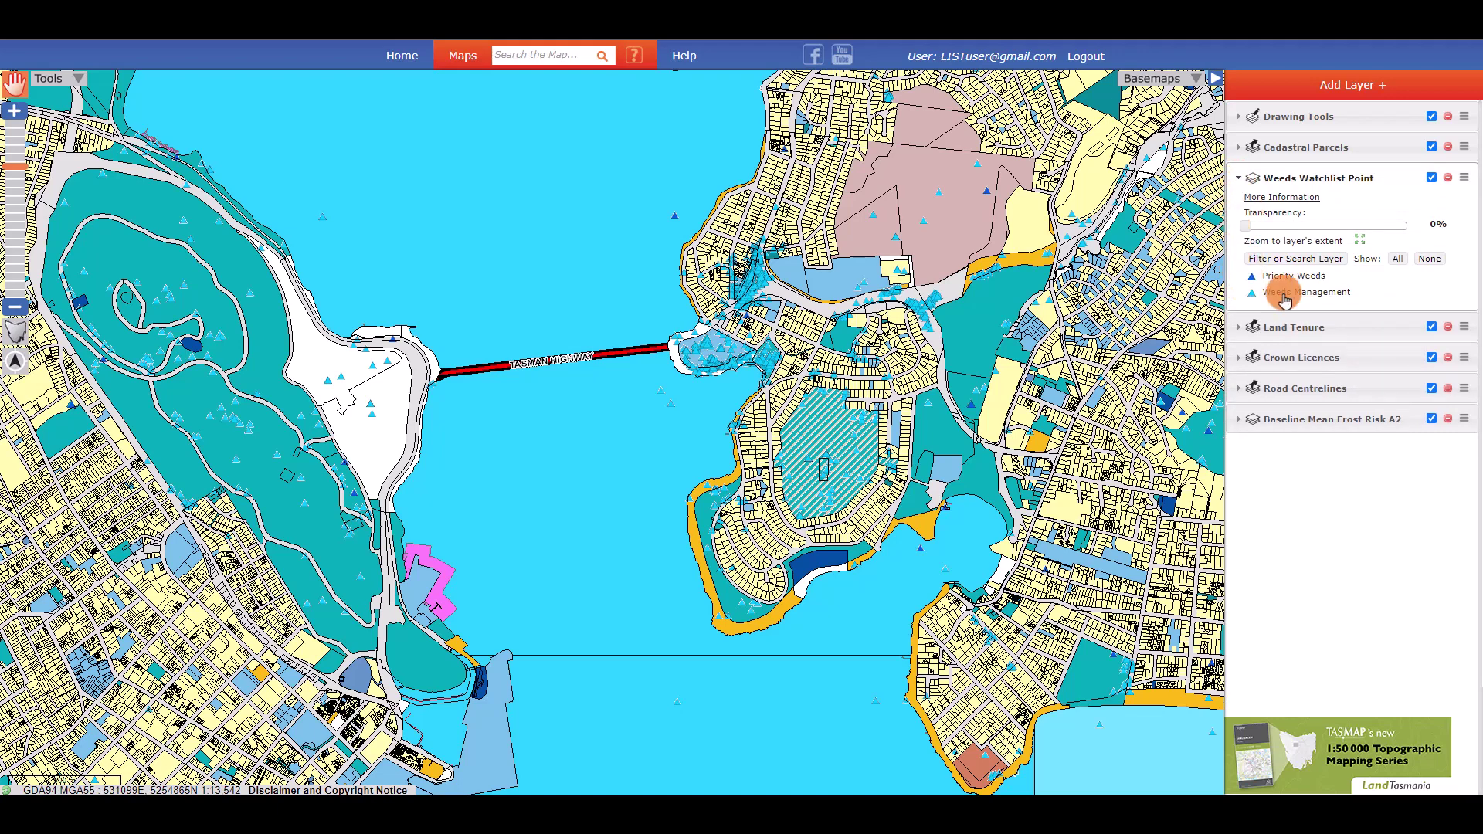
click(1431, 147)
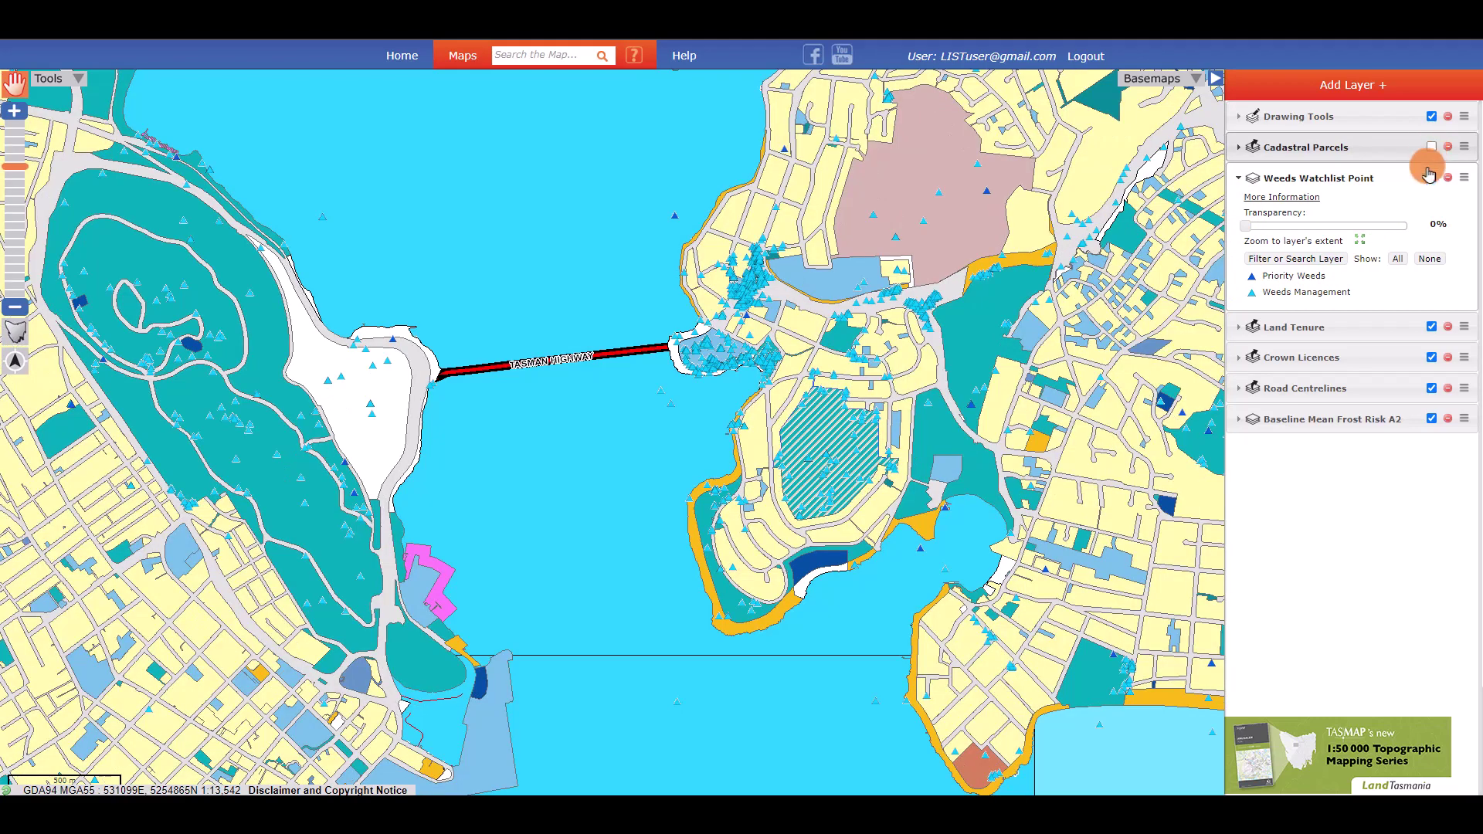
click(1431, 327)
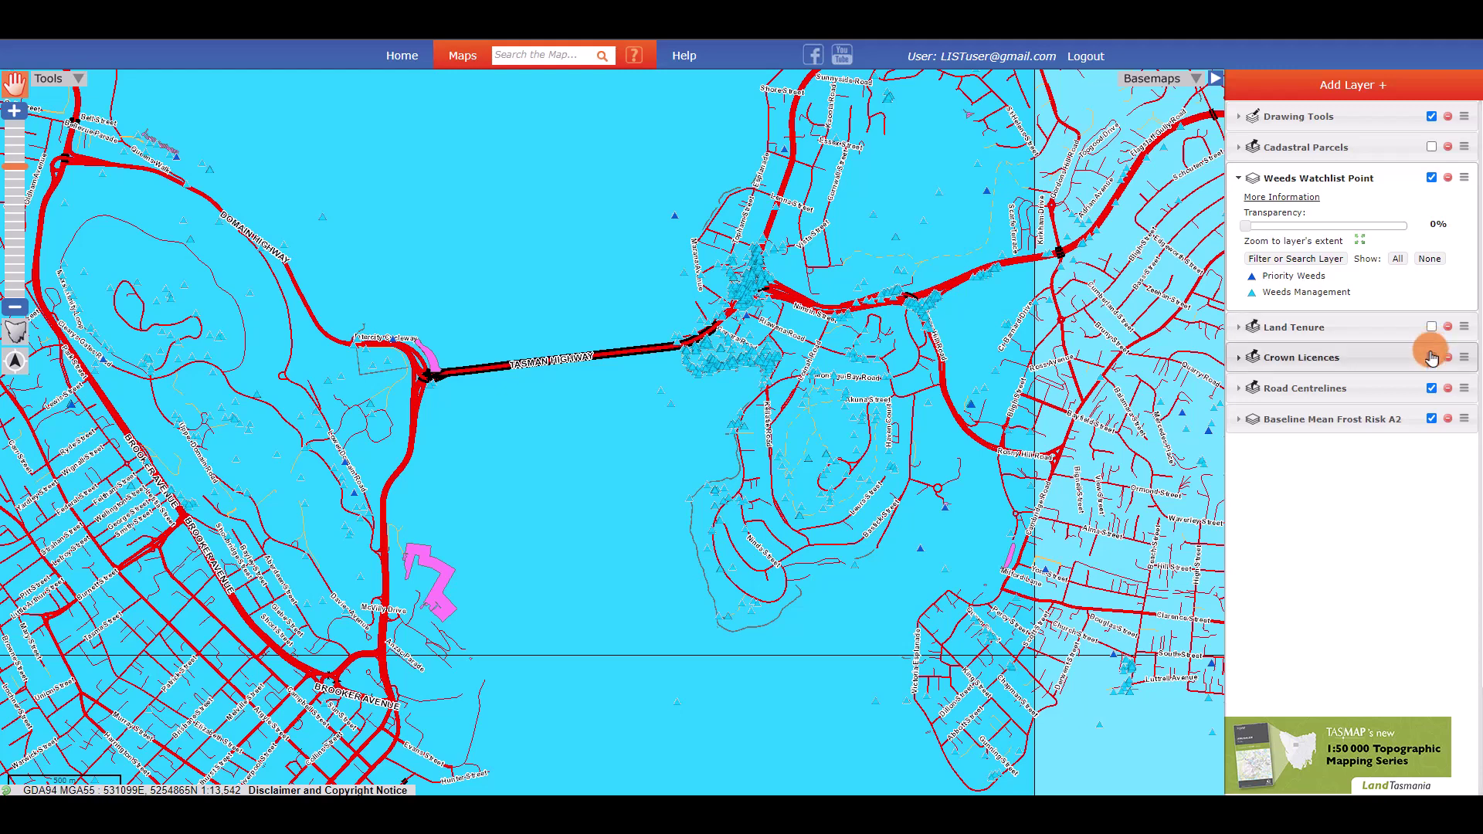
click(1431, 419)
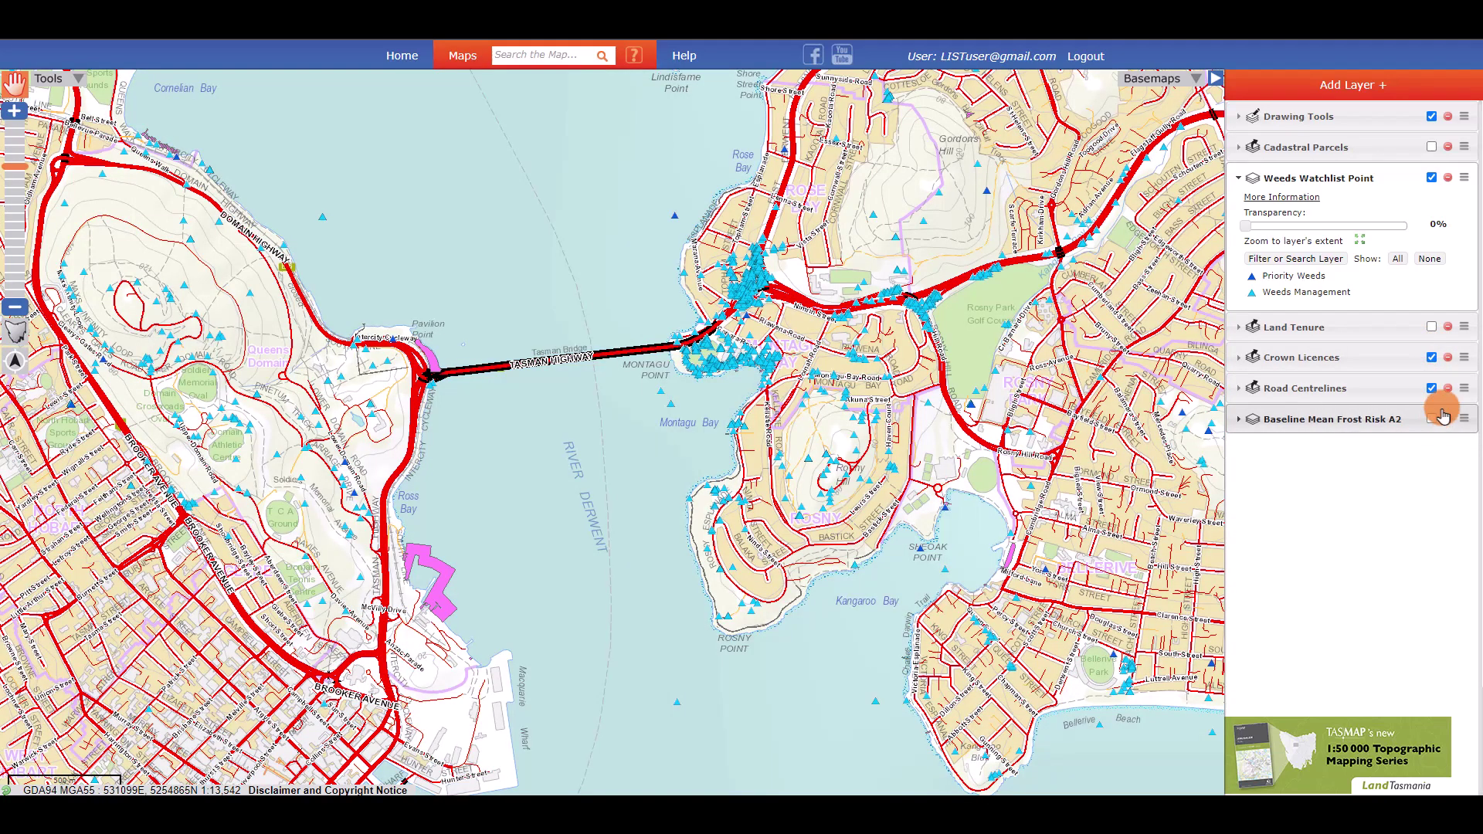
click(1447, 389)
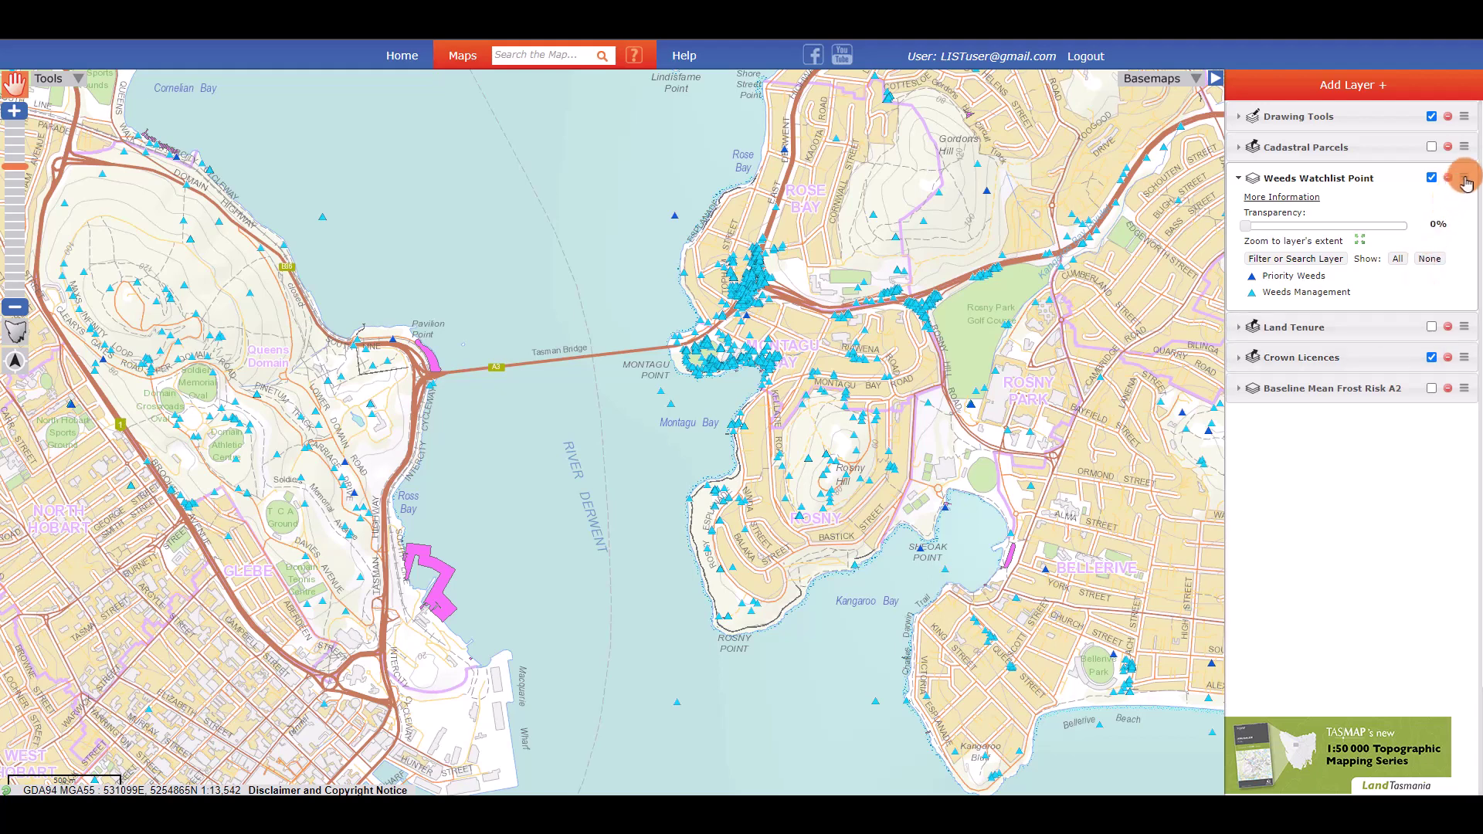
- Drag Weeds Watchlist Point to the top and Land Tenure below Crown Licences, then expand the weeds layer
drag(1464, 177, 1459, 120)
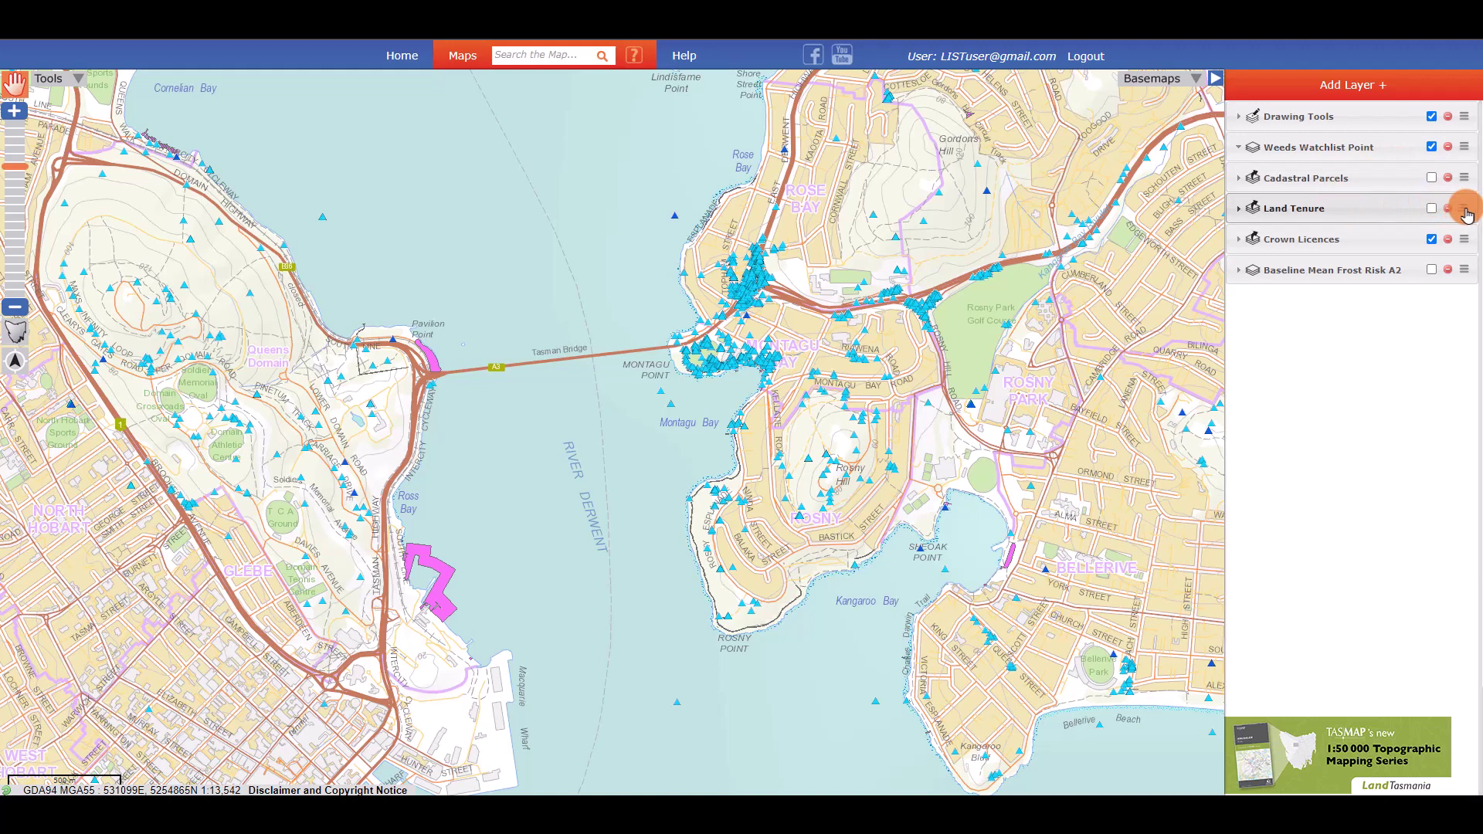
drag(1466, 214, 1459, 236)
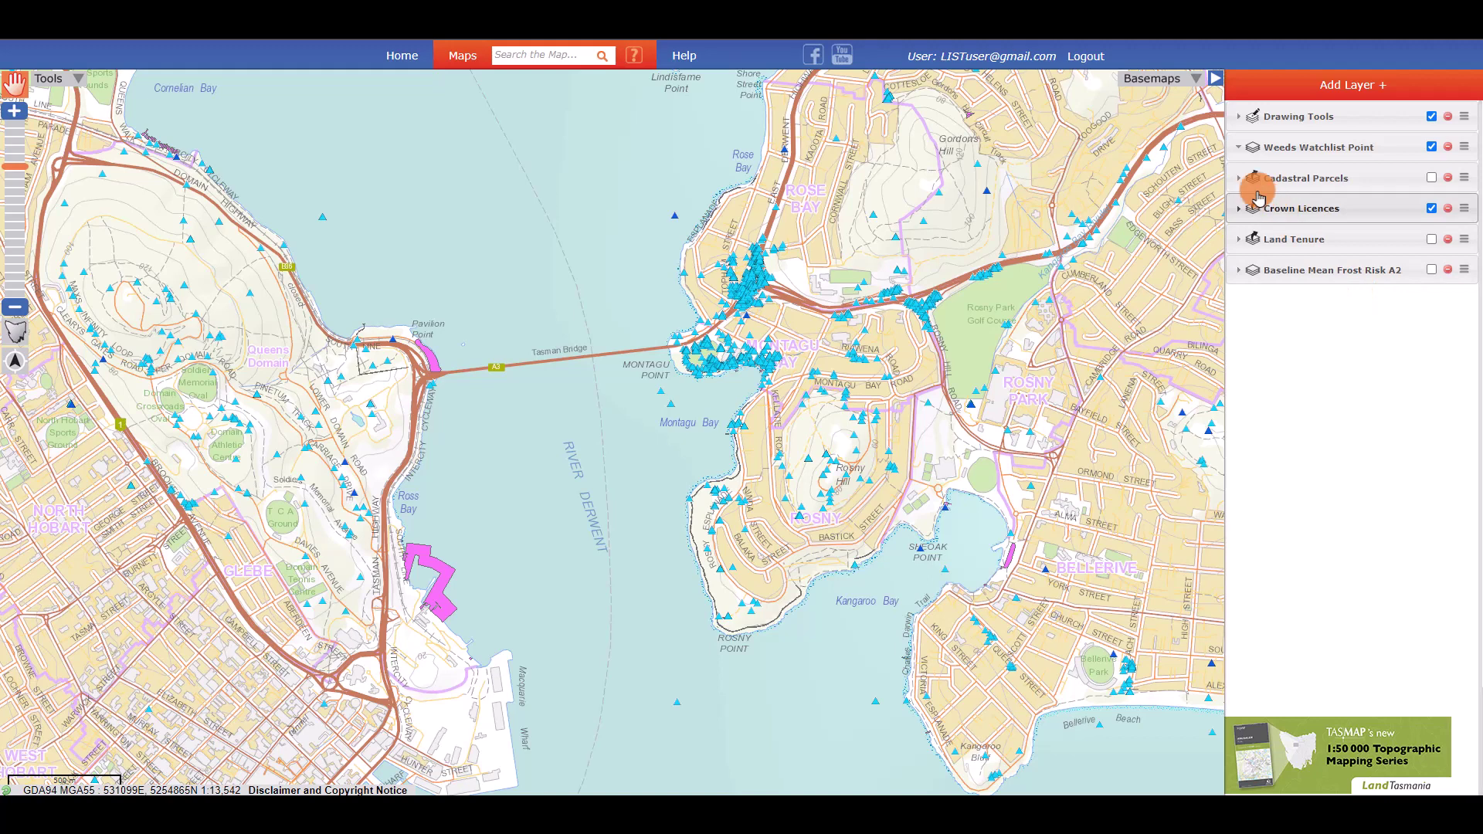
click(1237, 147)
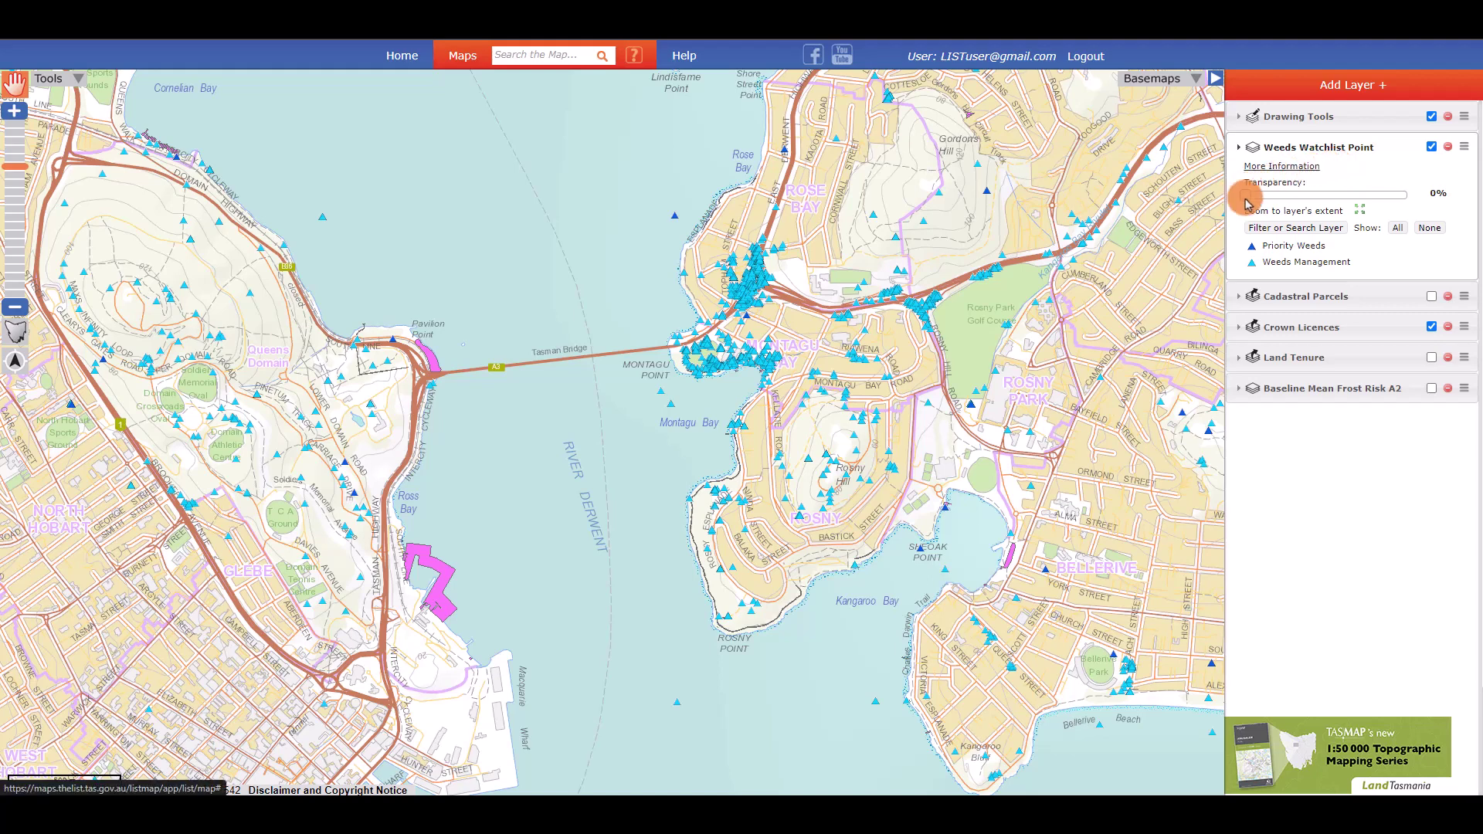
- Set Weeds Watchlist Point transparency to 45% and zoom to the layer's full Tasmania extent
drag(1245, 197, 1321, 200)
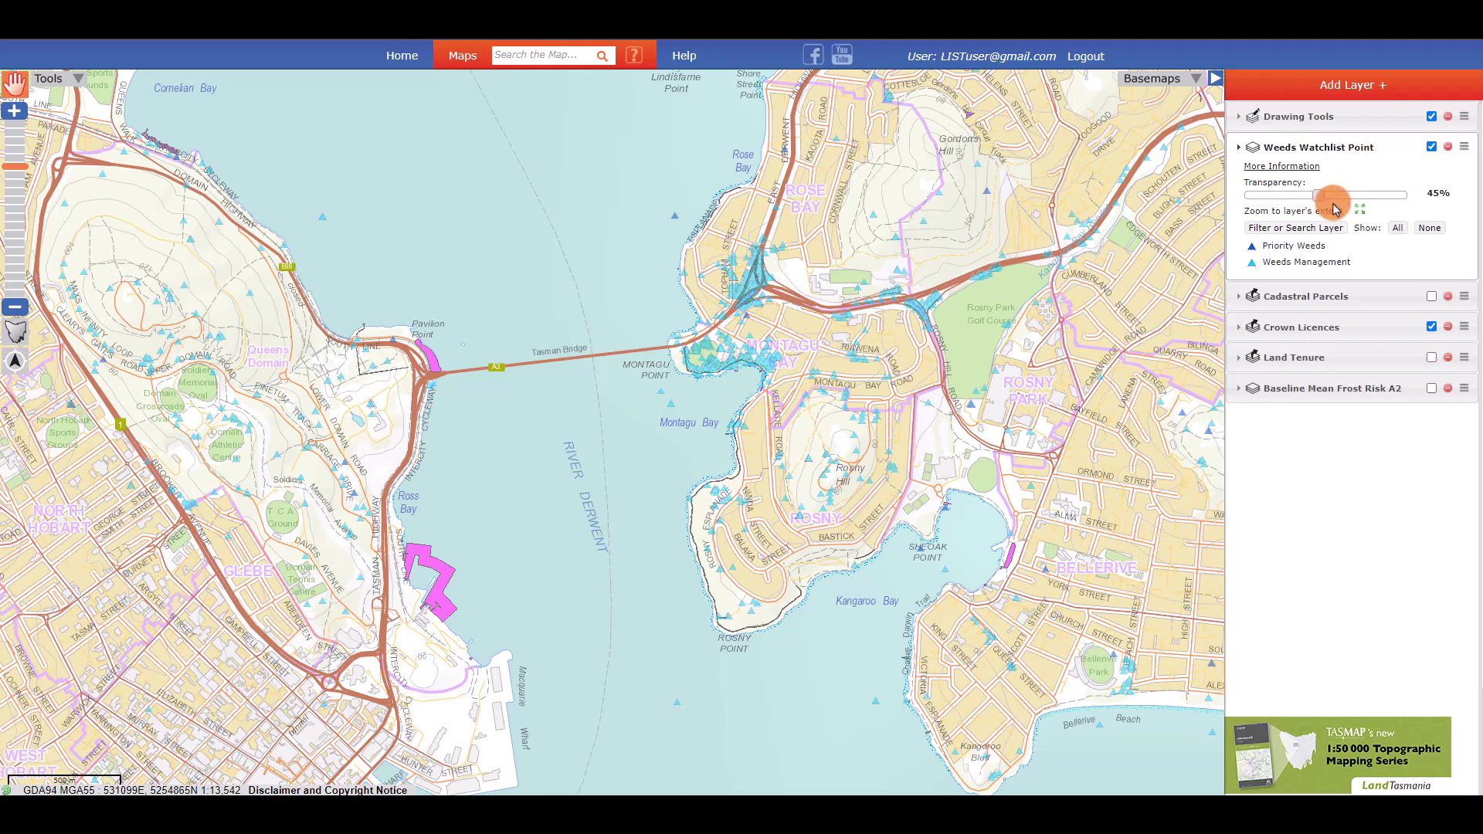
click(1359, 210)
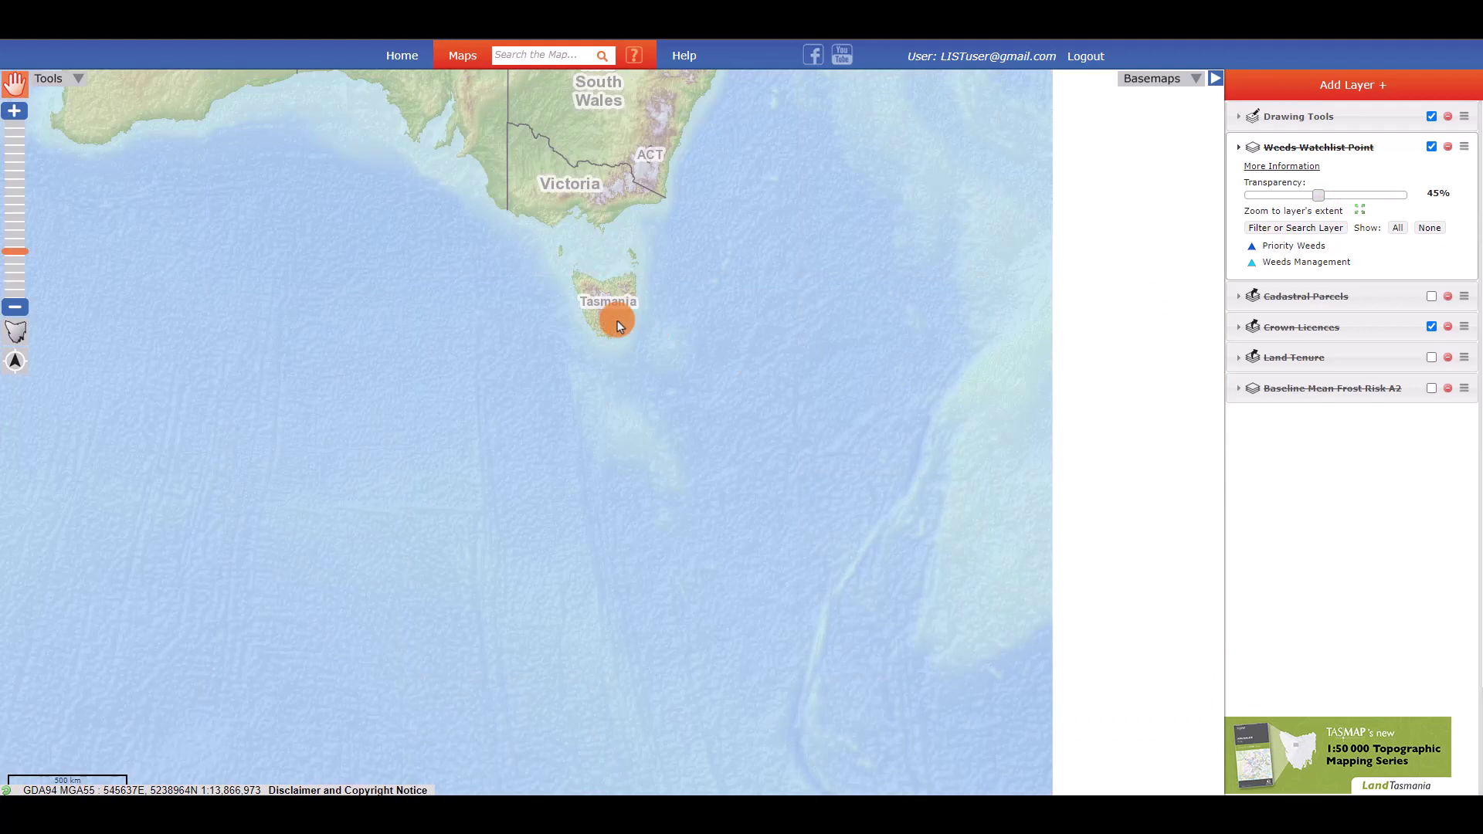
- Zoom to a street-level view near Mornington and expand the Cadastral Parcels layer's settings
click(618, 321)
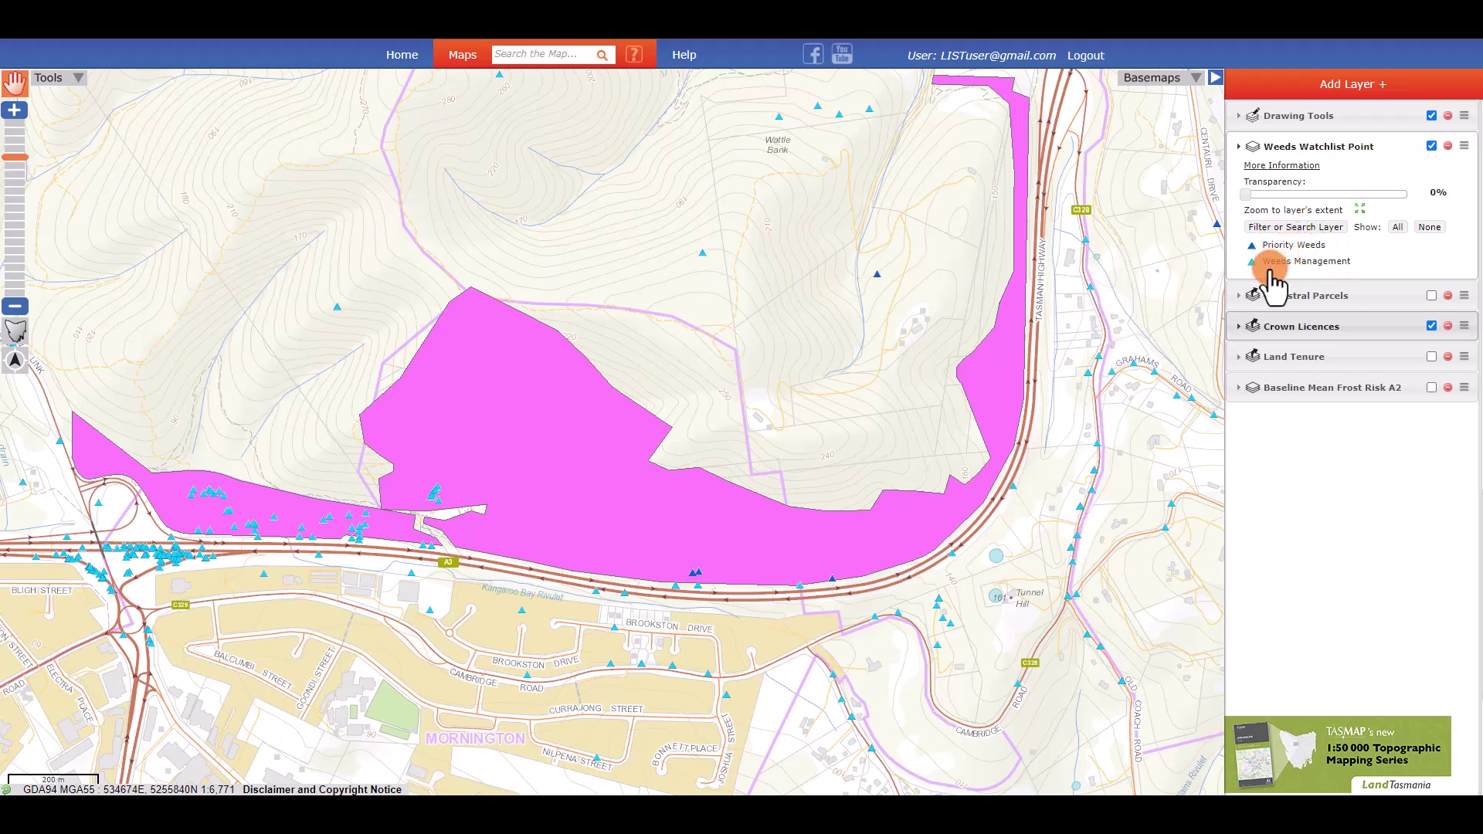
click(1245, 304)
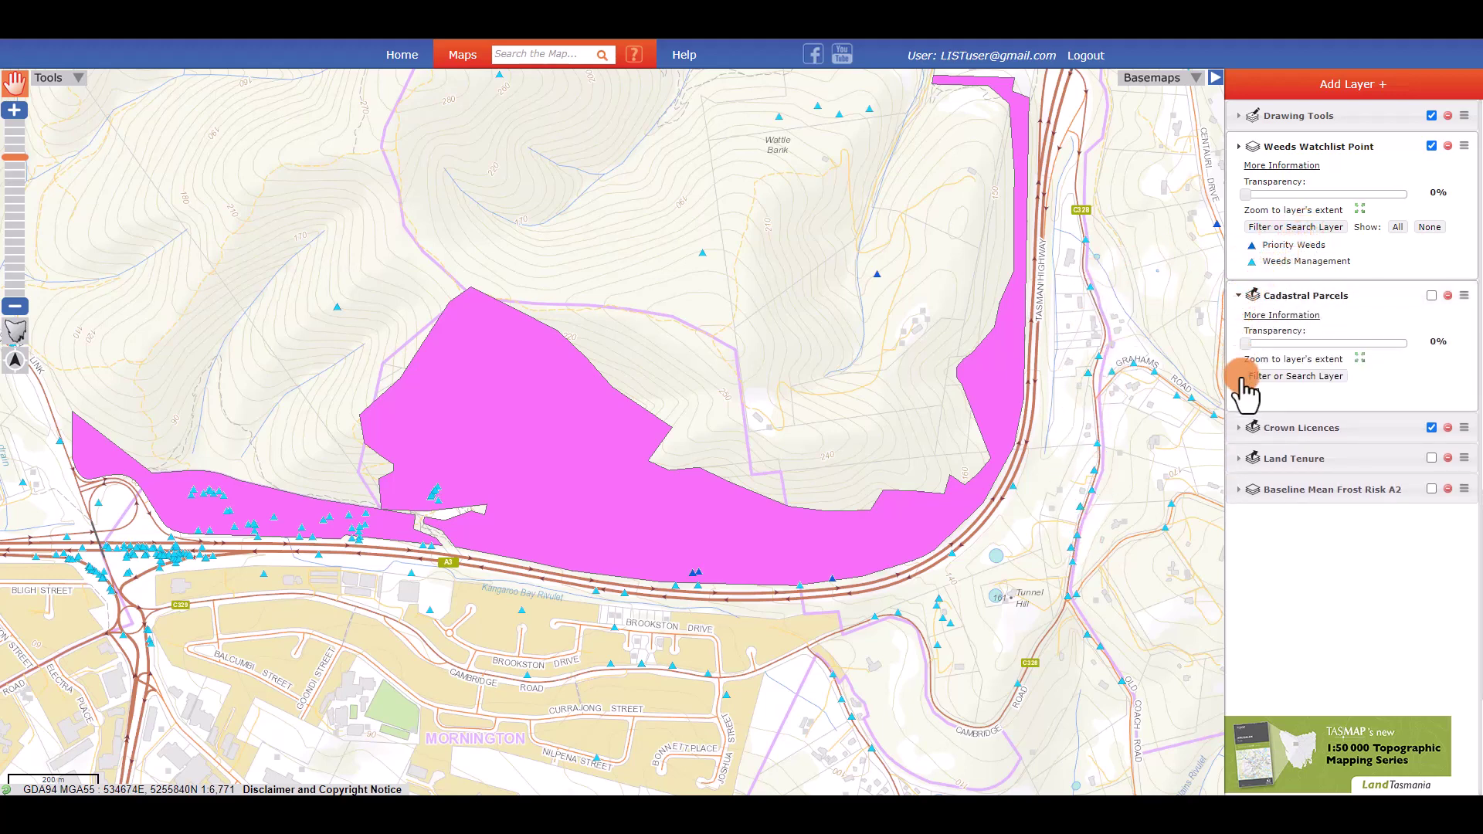